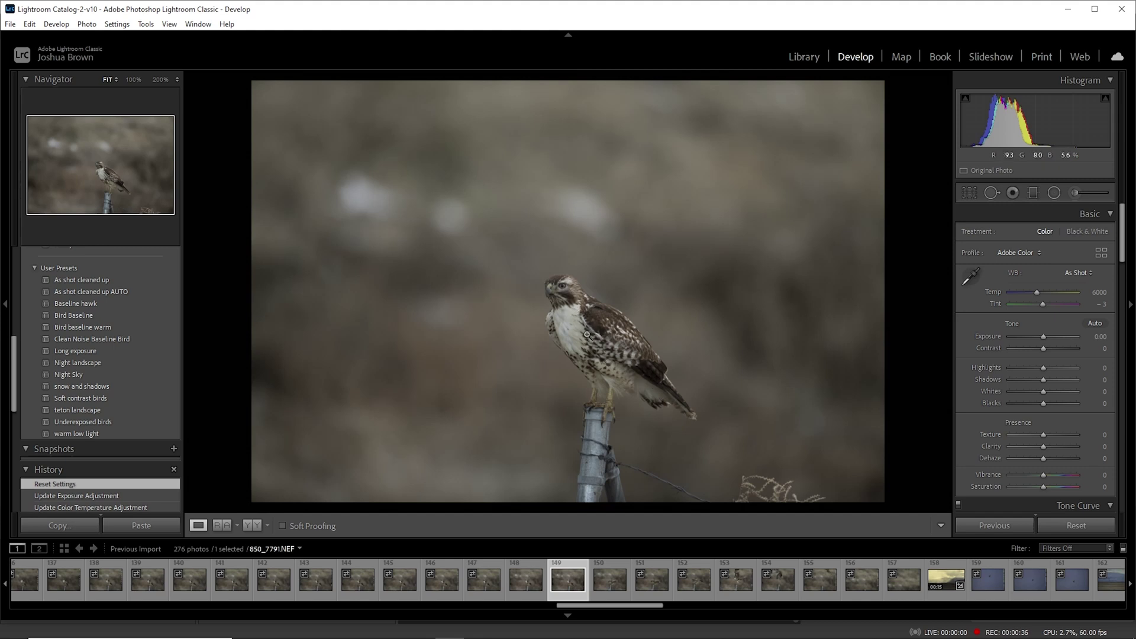
# - Activate Crop & Straighten on the unedited hawk photo, with Original aspect and 0.00 angle
pyautogui.click(968, 193)
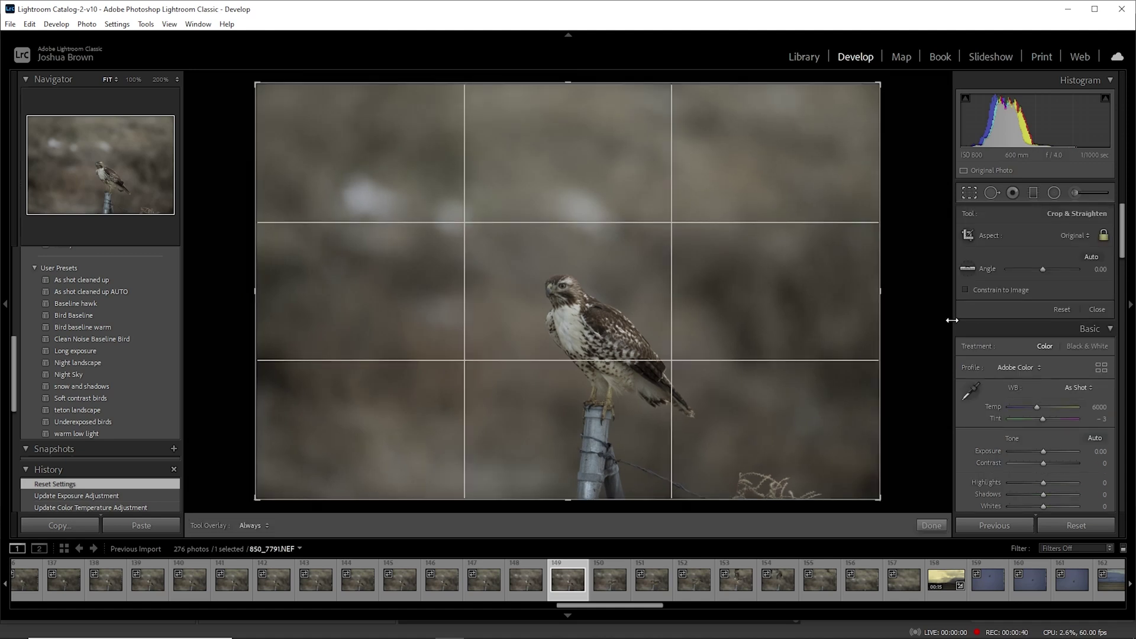
# - Crop the hawk photo to a 4 x 5 / 8 x 10 portrait, centring the hawk and trimming the top
pyautogui.click(1087, 236)
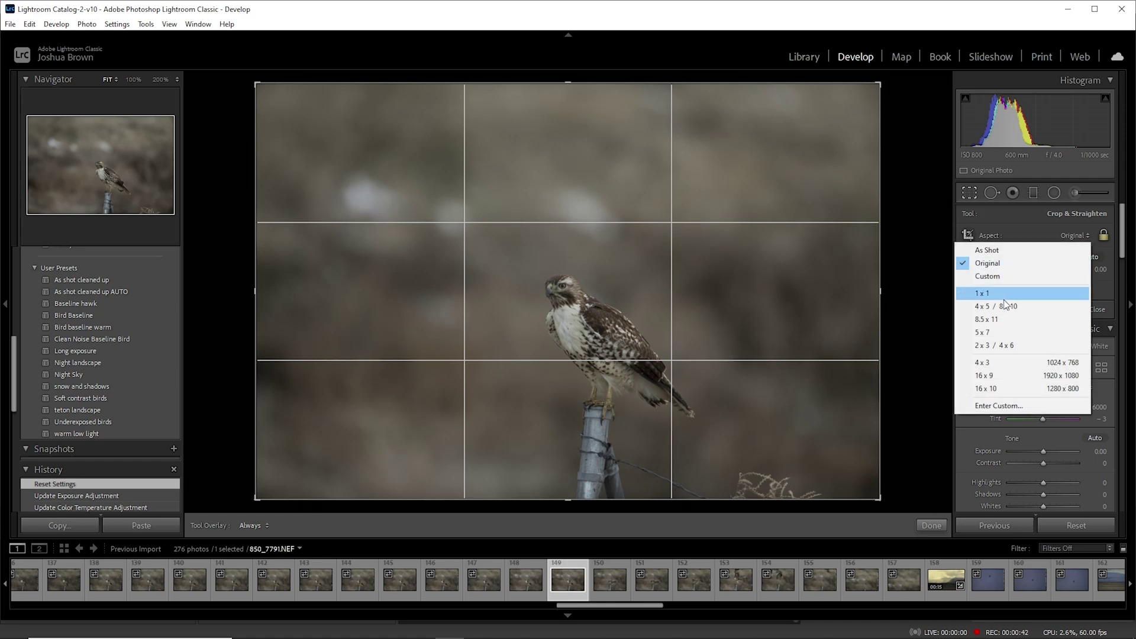
pyautogui.click(1000, 306)
pyautogui.moveTo(829, 83); pyautogui.dragTo(747, 83)
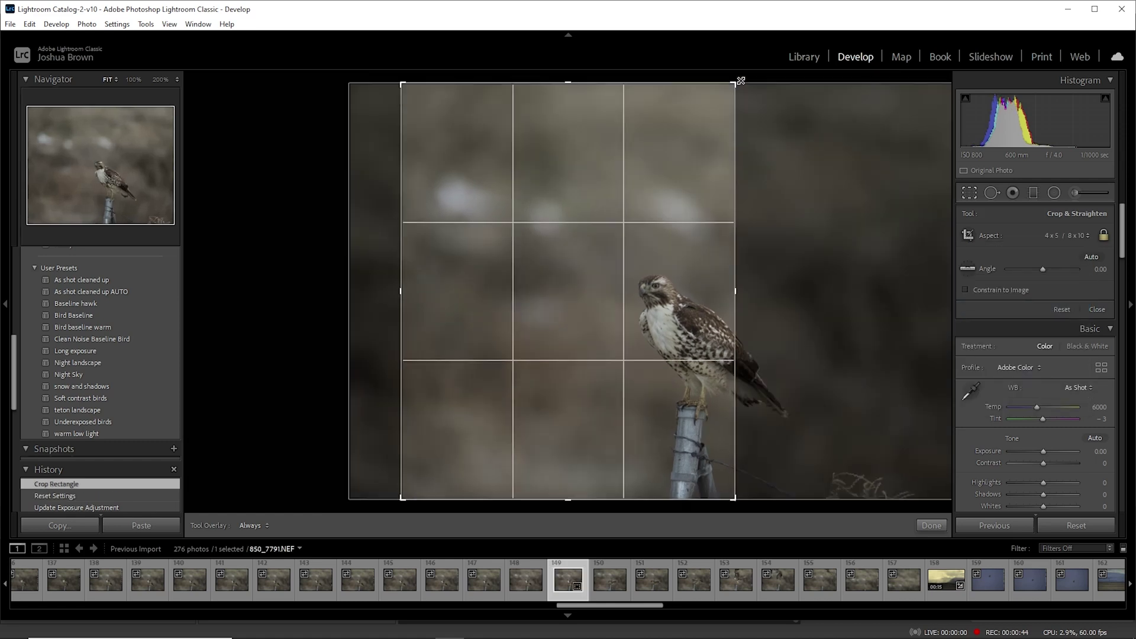
pyautogui.moveTo(672, 148); pyautogui.dragTo(565, 150)
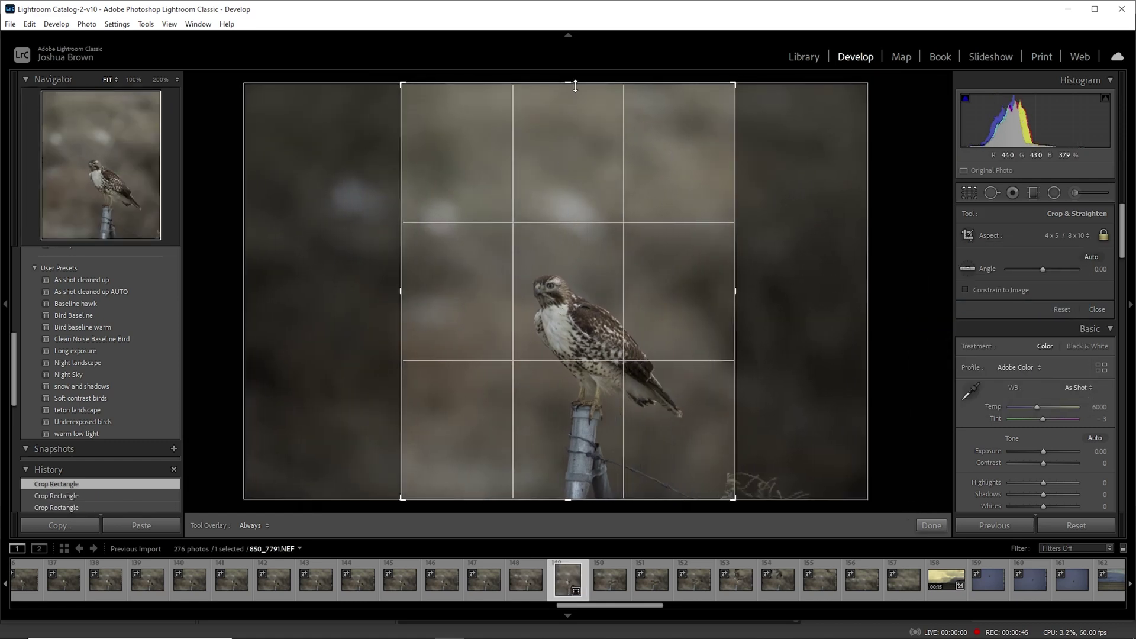
pyautogui.moveTo(575, 87); pyautogui.dragTo(572, 128)
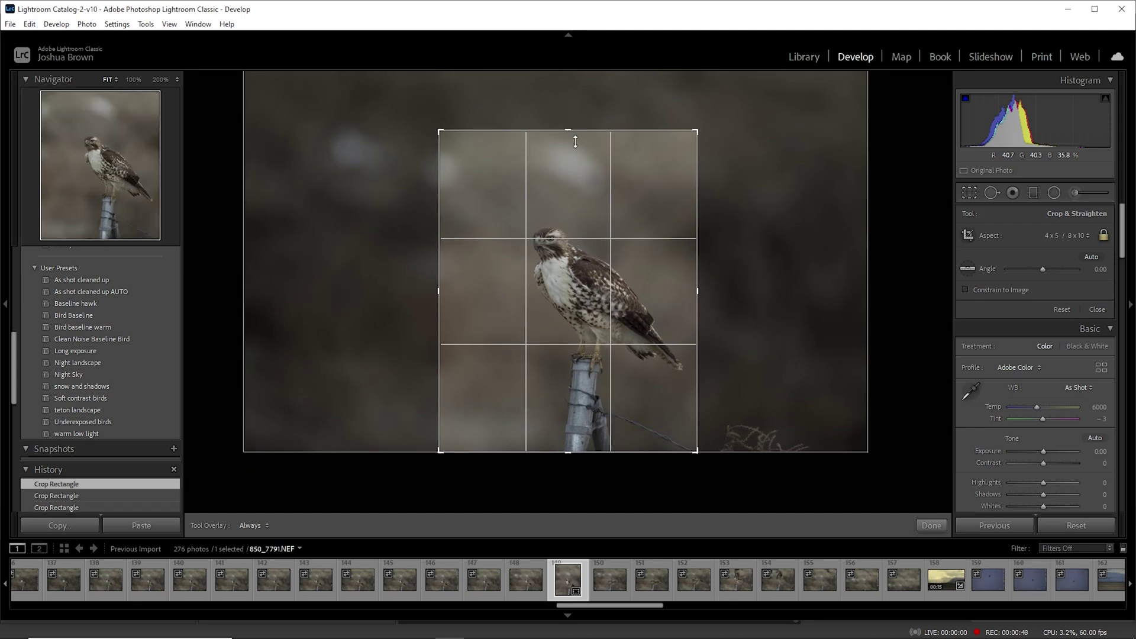
pyautogui.moveTo(585, 170); pyautogui.dragTo(578, 170)
pyautogui.click(927, 528)
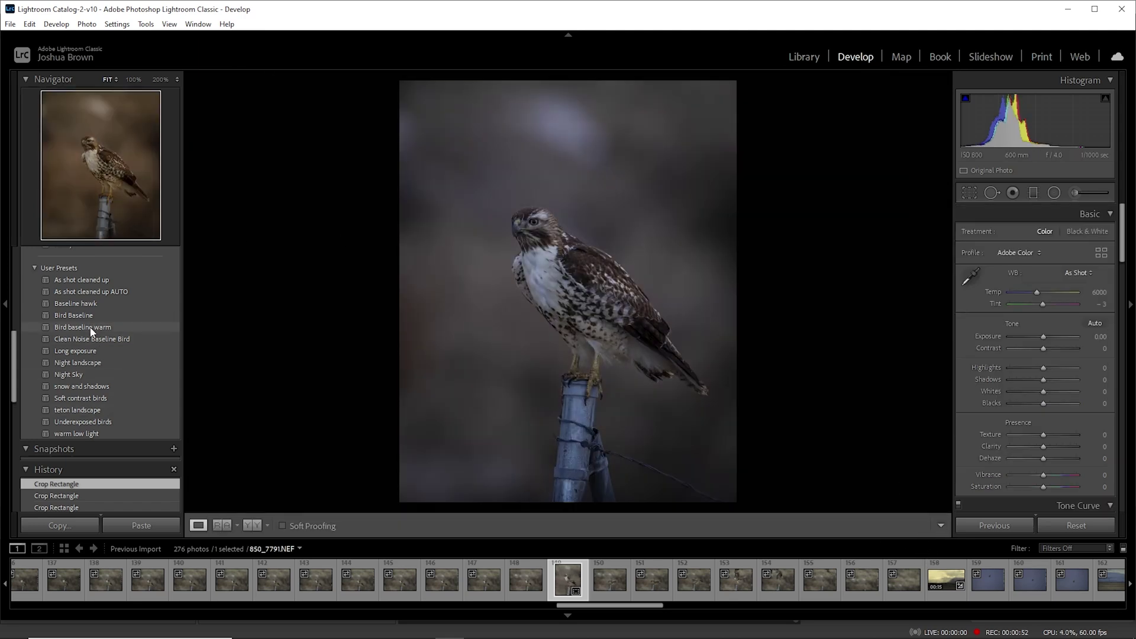
# - Apply the Bird baseline warm preset and add a radial filter with Temp reset and Exposure 0.98
pyautogui.click(87, 330)
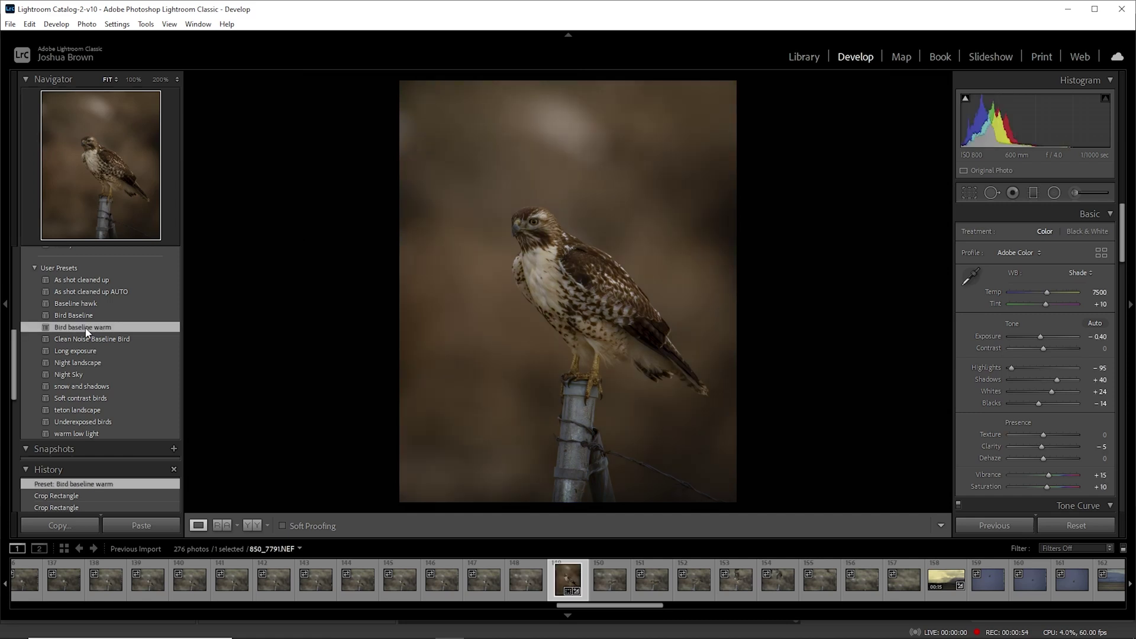
pyautogui.click(1054, 191)
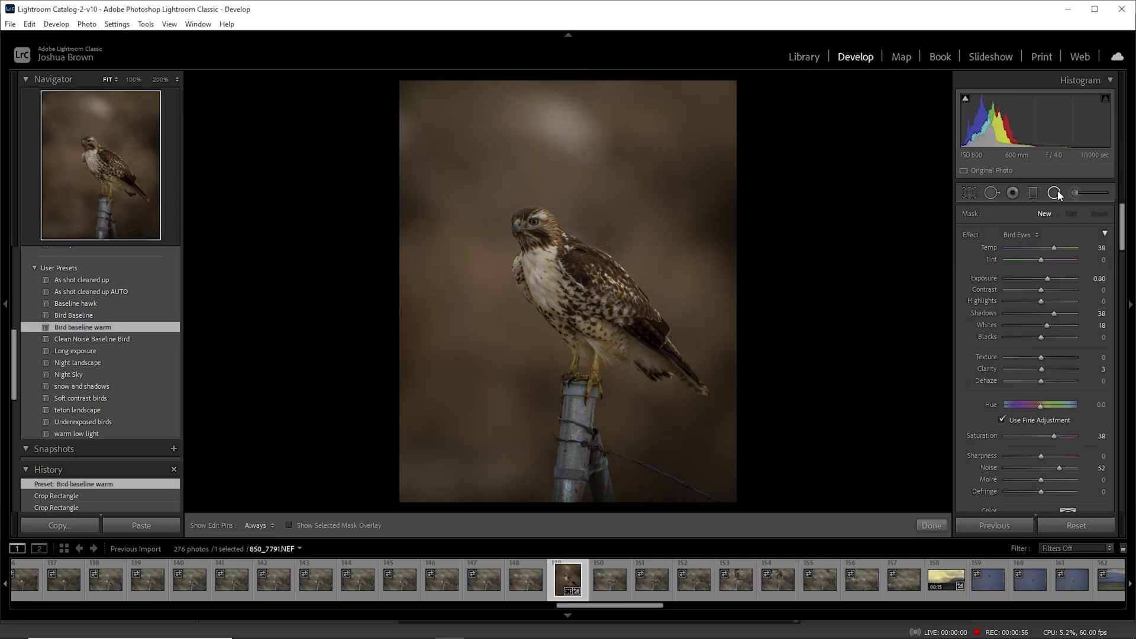
pyautogui.moveTo(405, 116); pyautogui.dragTo(759, 408)
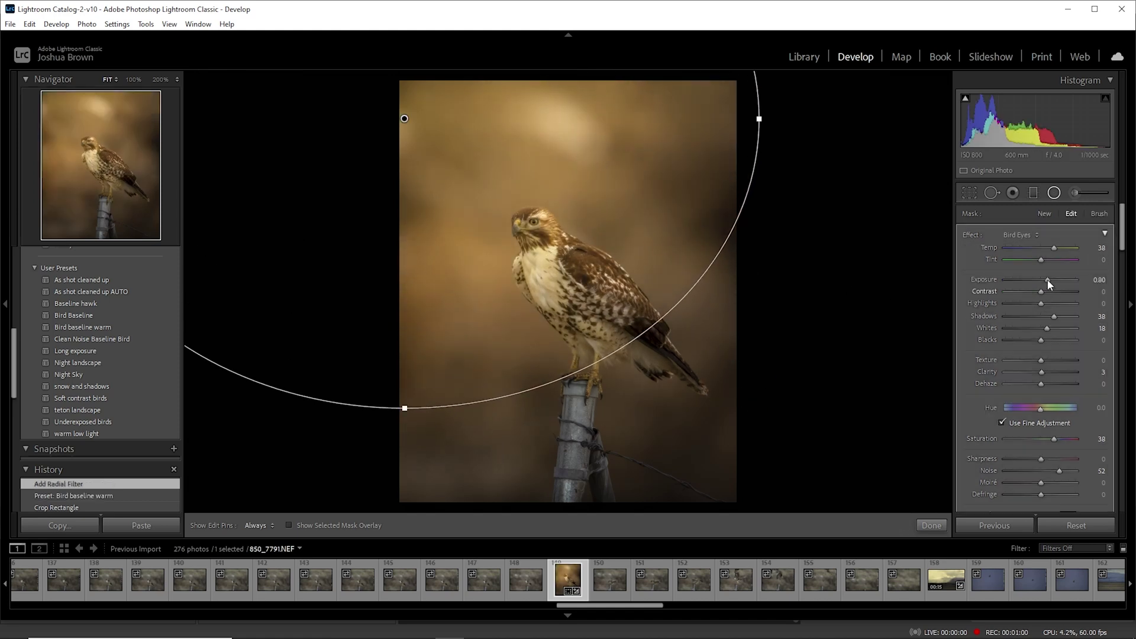
pyautogui.doubleClick(1054, 250)
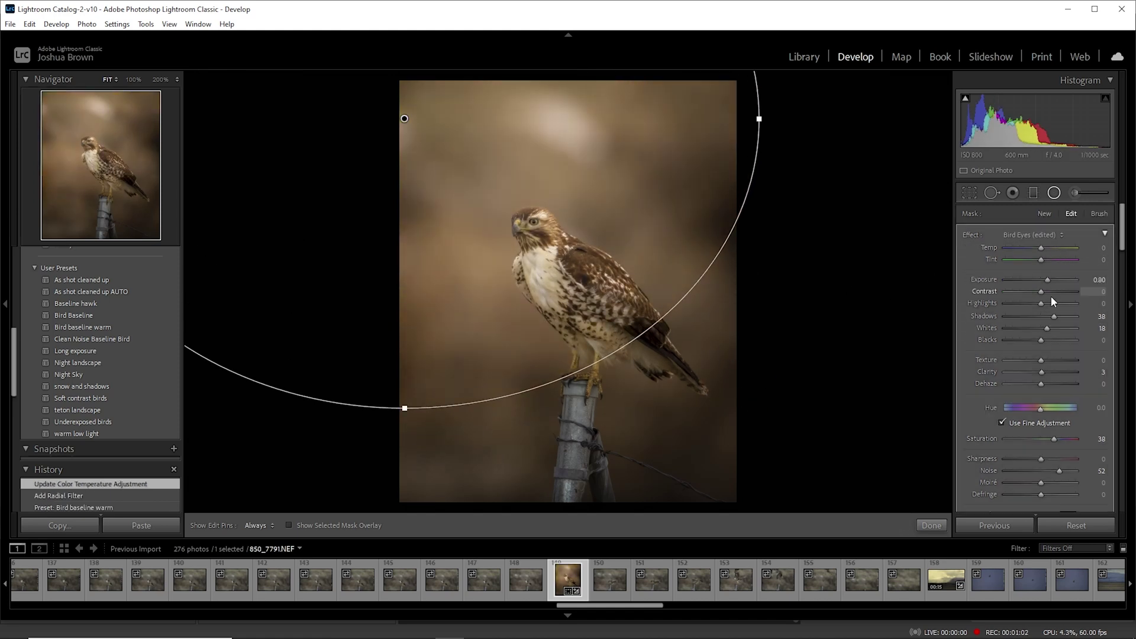
pyautogui.moveTo(1049, 279); pyautogui.dragTo(1051, 280)
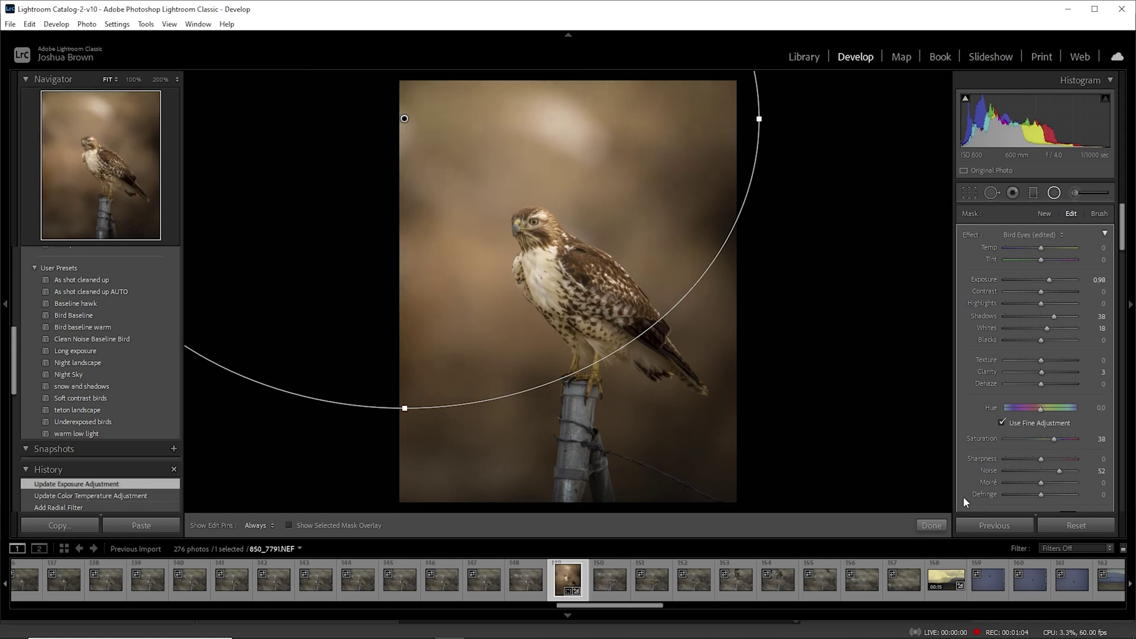
pyautogui.click(941, 525)
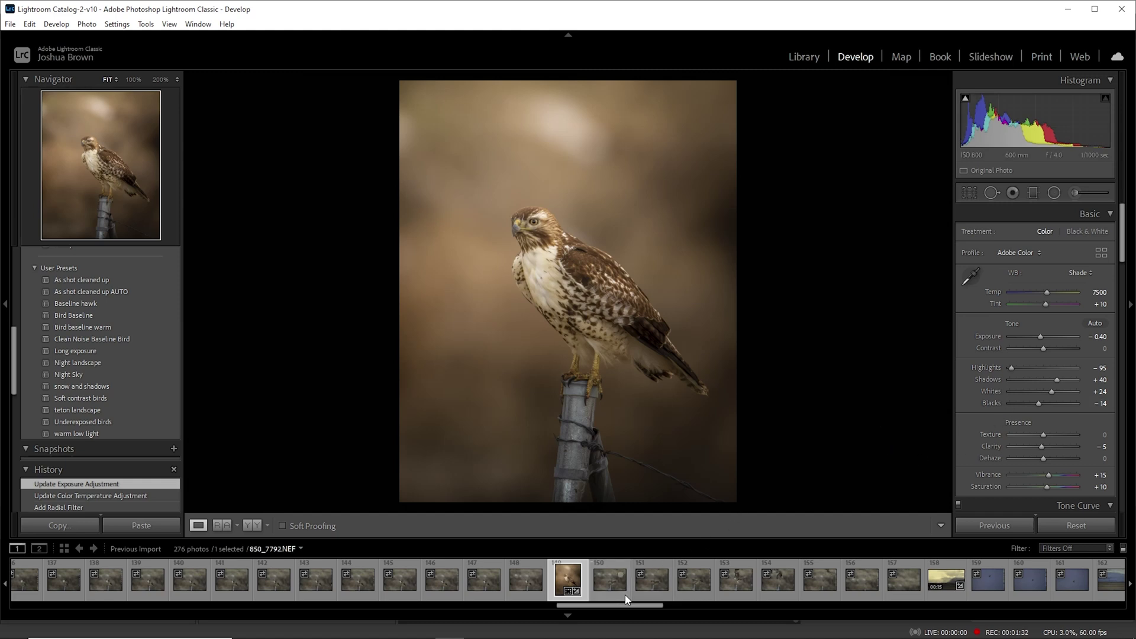
pyautogui.click(59, 26)
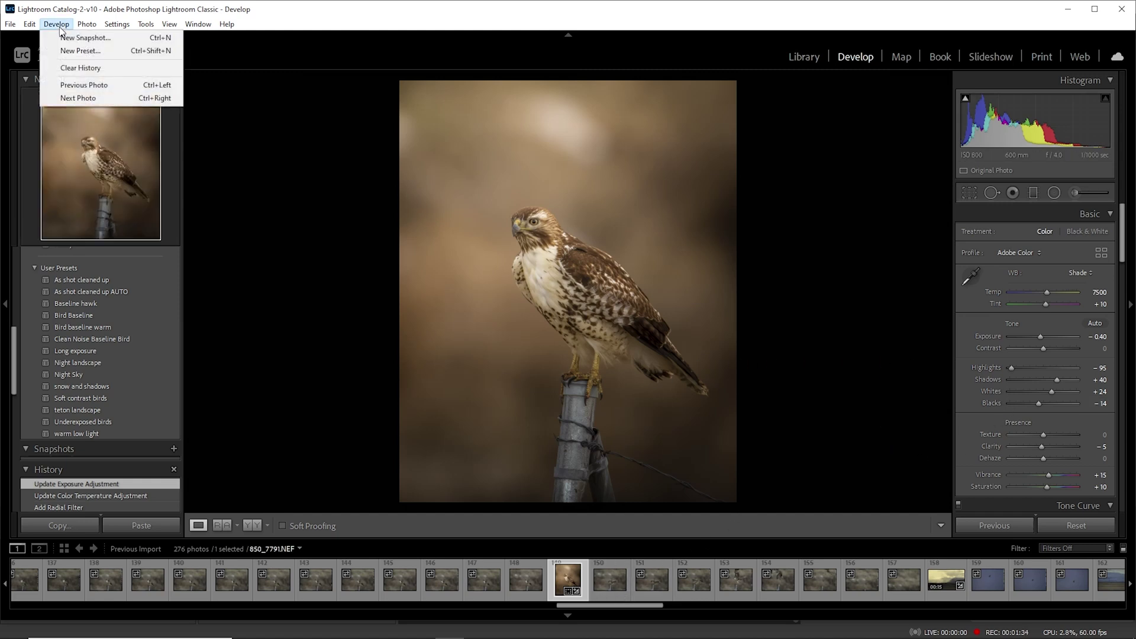
# - Create a new develop preset named 'Hawk love' in the User Presets folder
pyautogui.click(80, 51)
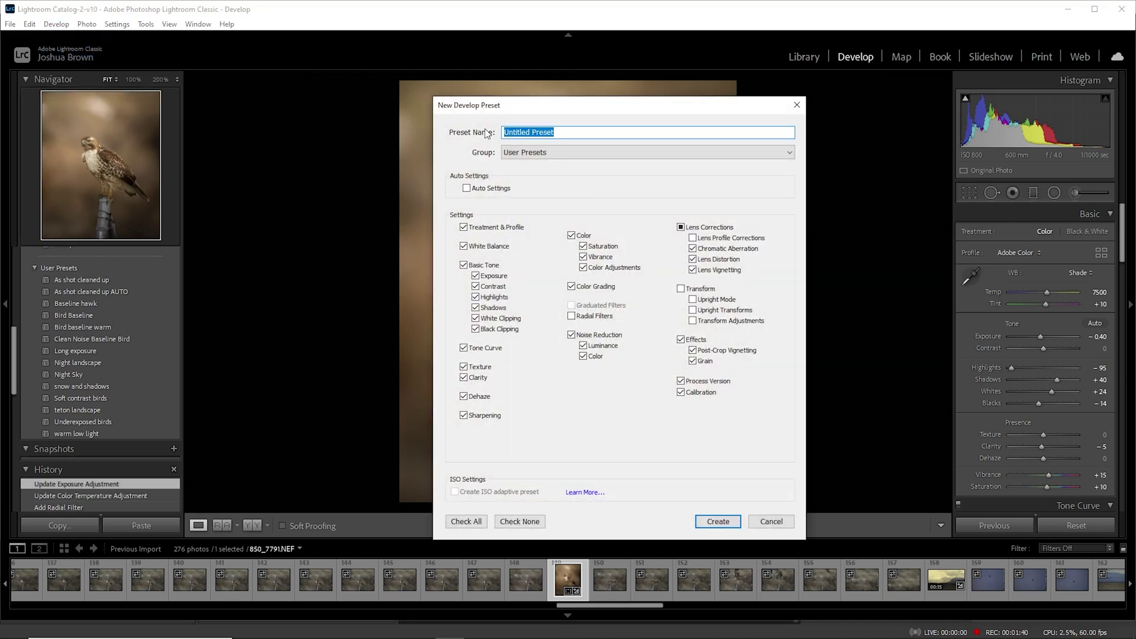
pyautogui.write('Hawk love')
pyautogui.click(717, 521)
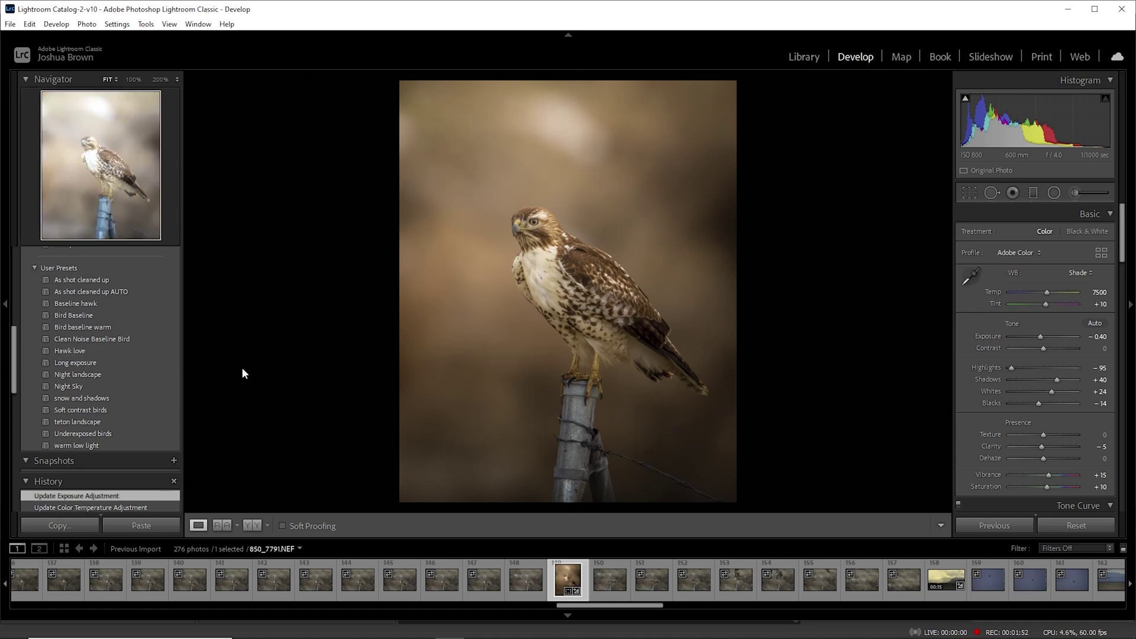
# - Apply Hawk love to photo 148 and add a large radial filter shifted toward its upper right
pyautogui.click(517, 587)
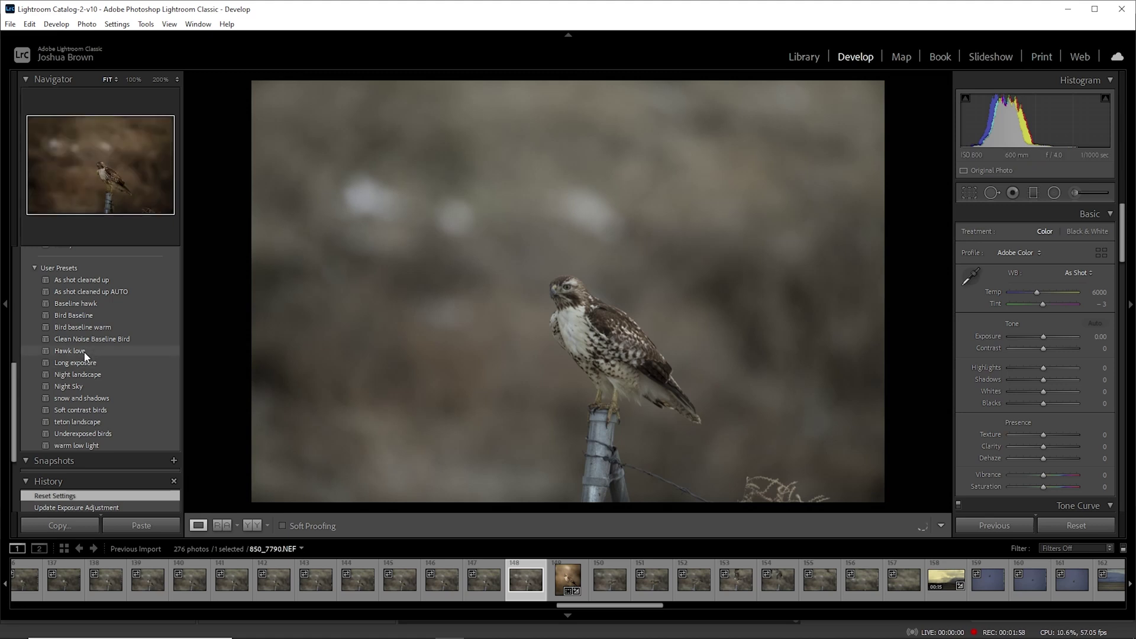
pyautogui.click(84, 353)
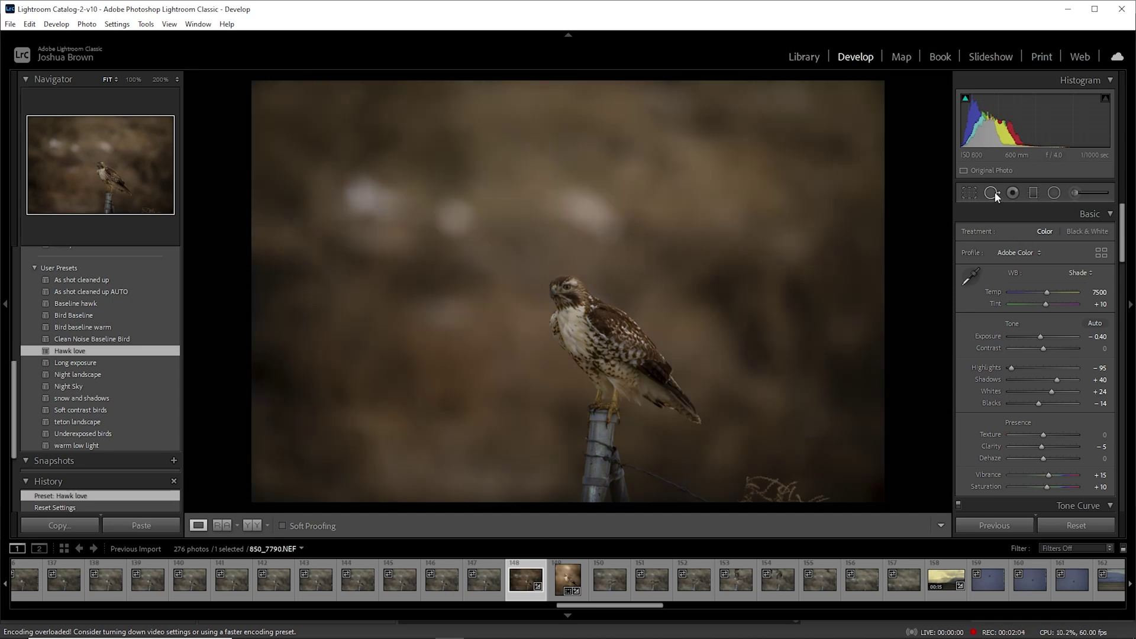
pyautogui.click(1055, 195)
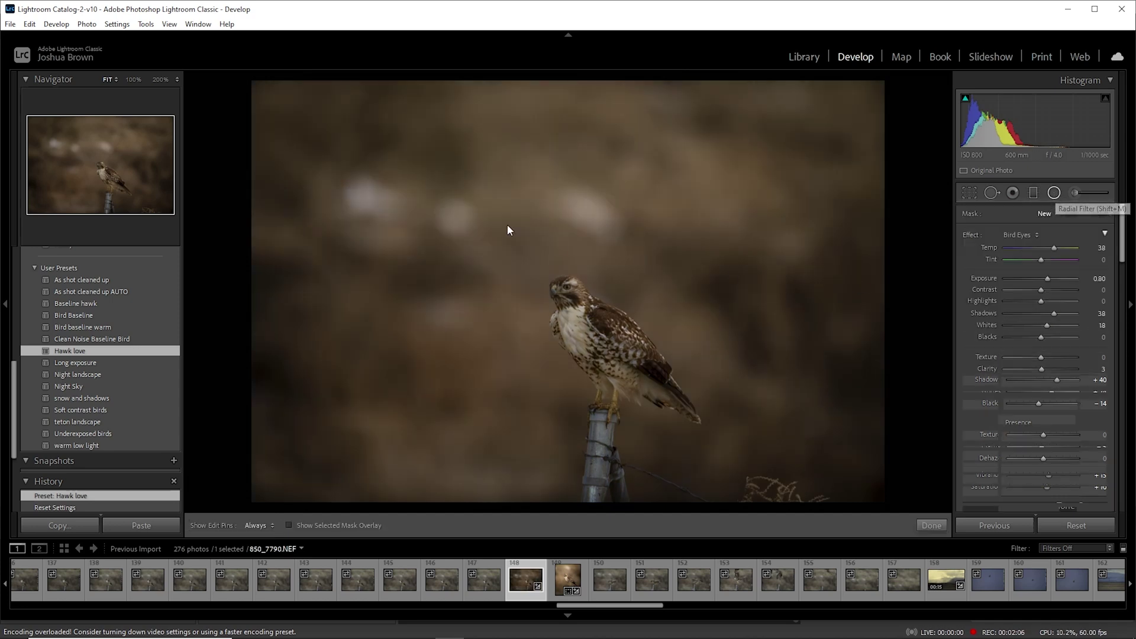
pyautogui.moveTo(284, 120); pyautogui.dragTo(750, 473)
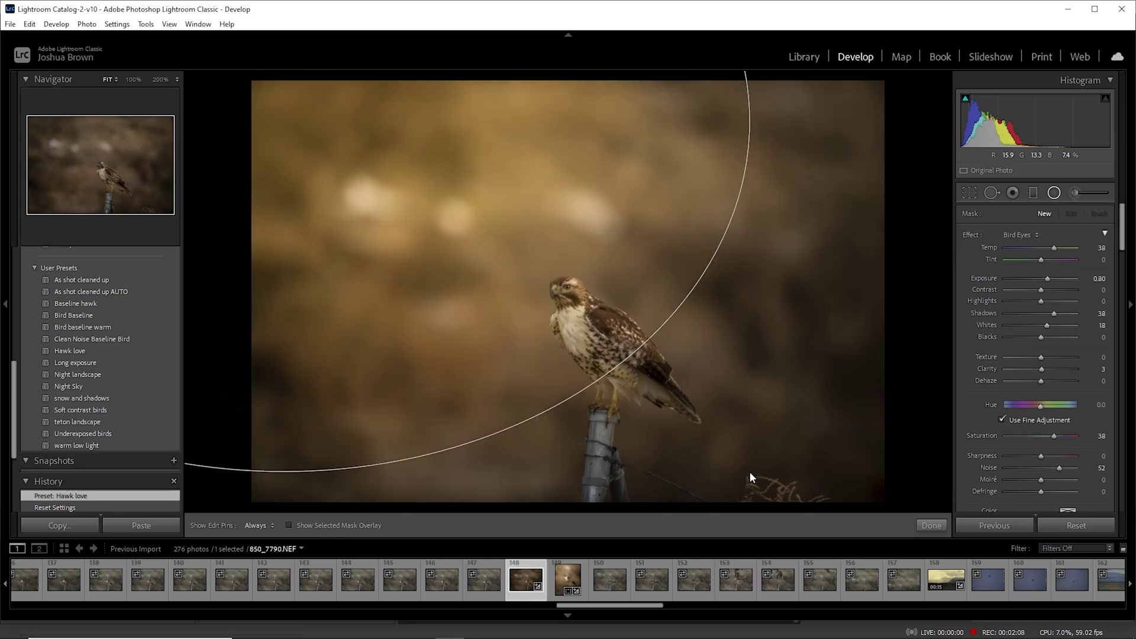
pyautogui.moveTo(292, 123); pyautogui.dragTo(392, 102)
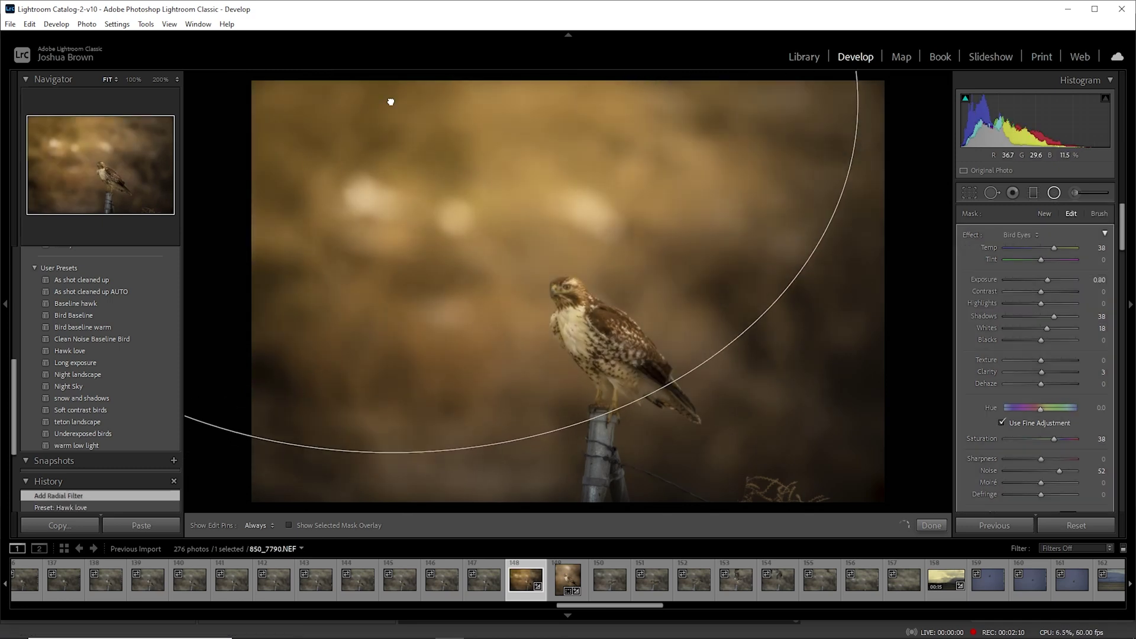
pyautogui.click(931, 524)
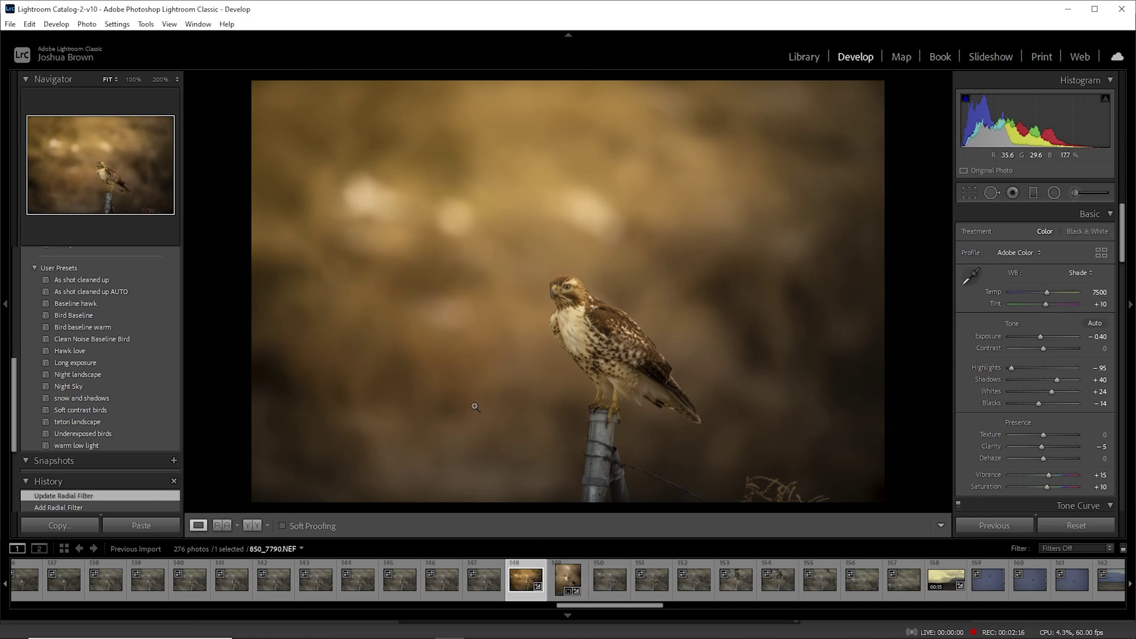
pyautogui.click(565, 583)
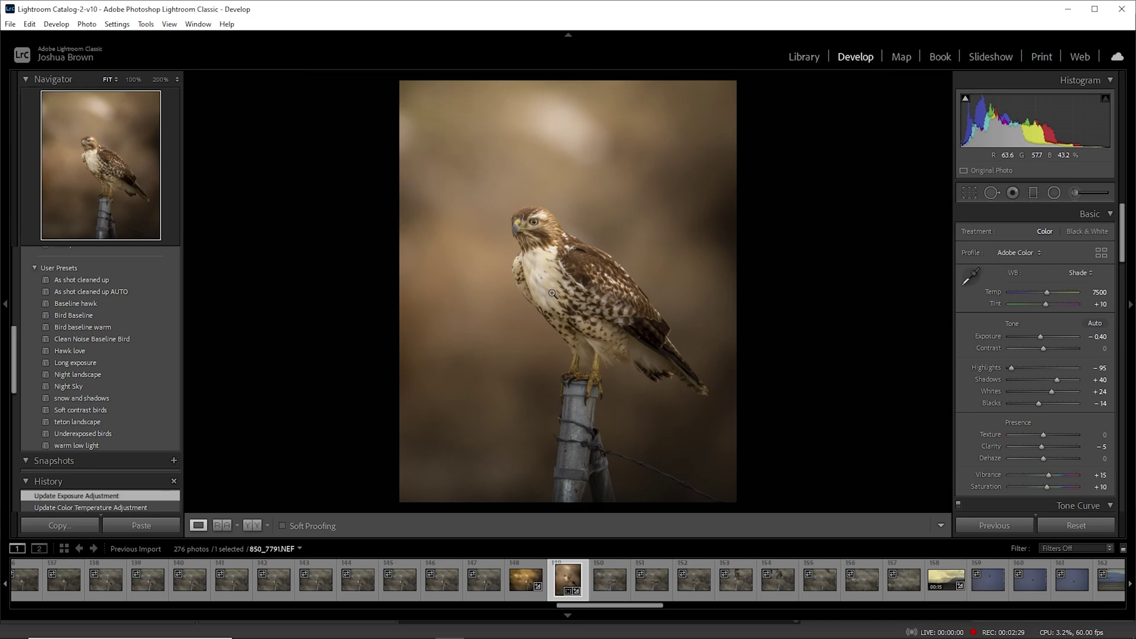
# - Copy 850_7791.NEF's develop settings with Local Adjustments ticked
pyautogui.rightClick(541, 273)
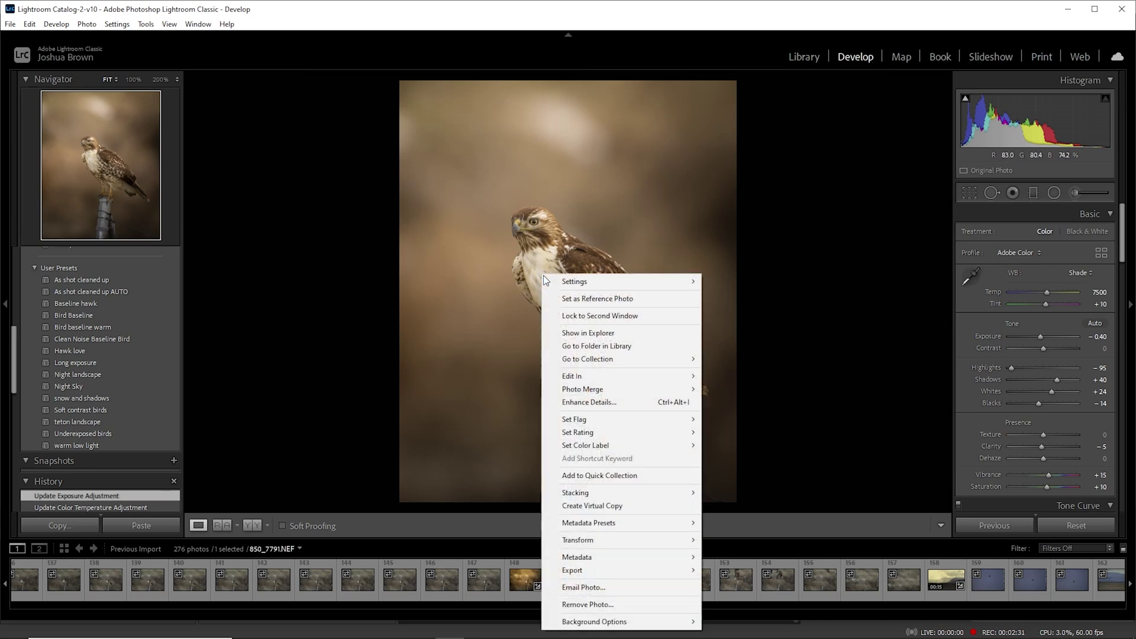
pyautogui.moveTo(551, 283)
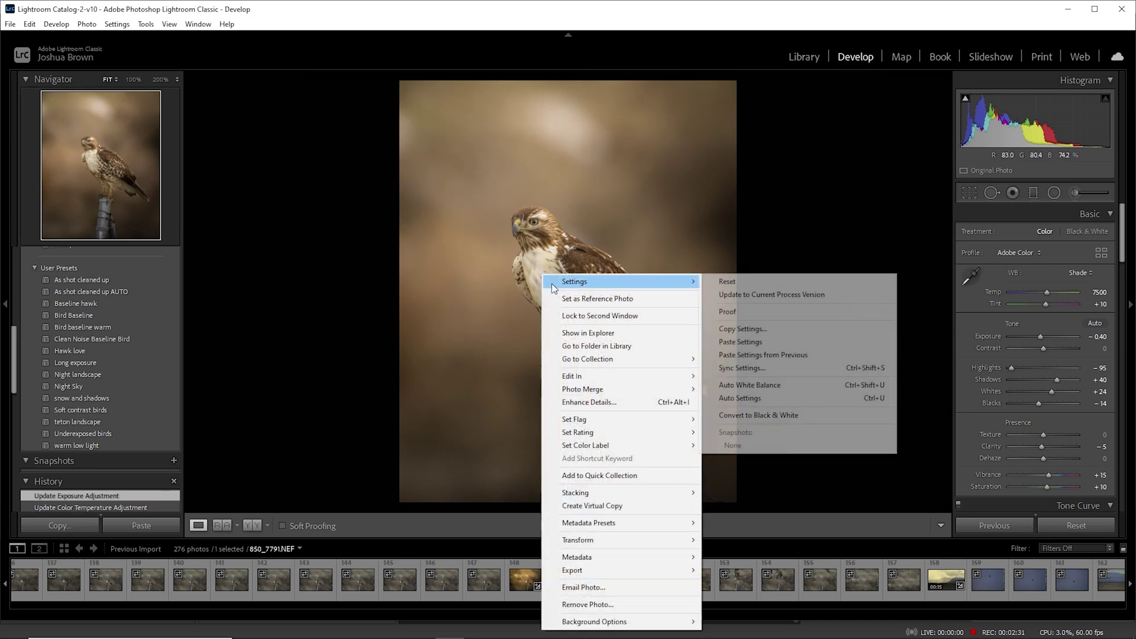
pyautogui.click(719, 329)
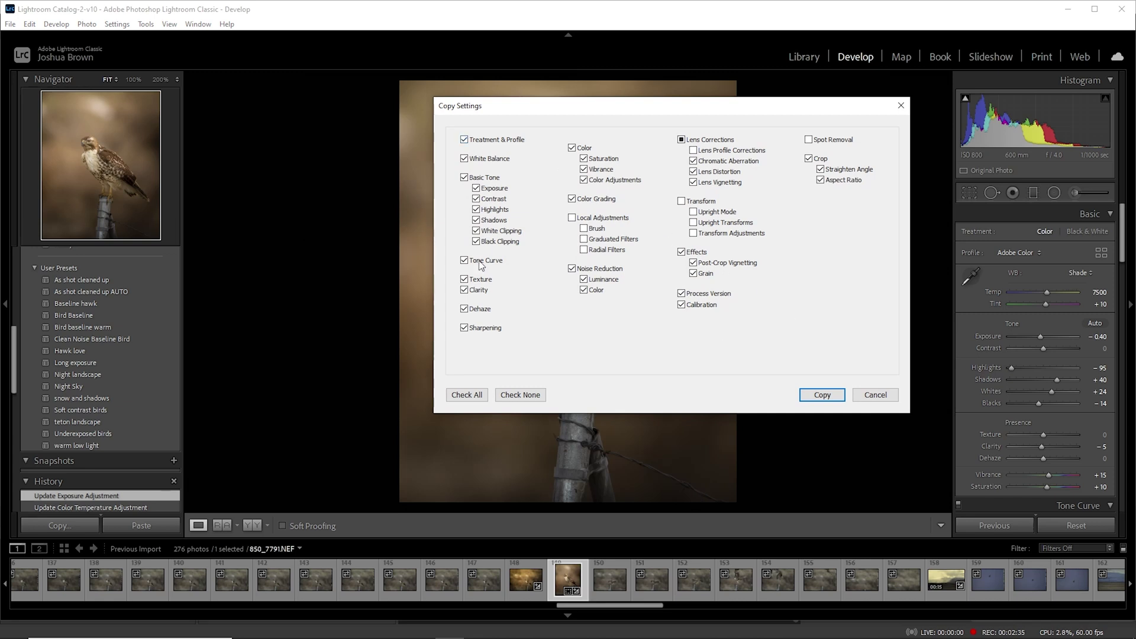
pyautogui.click(574, 219)
pyautogui.click(820, 394)
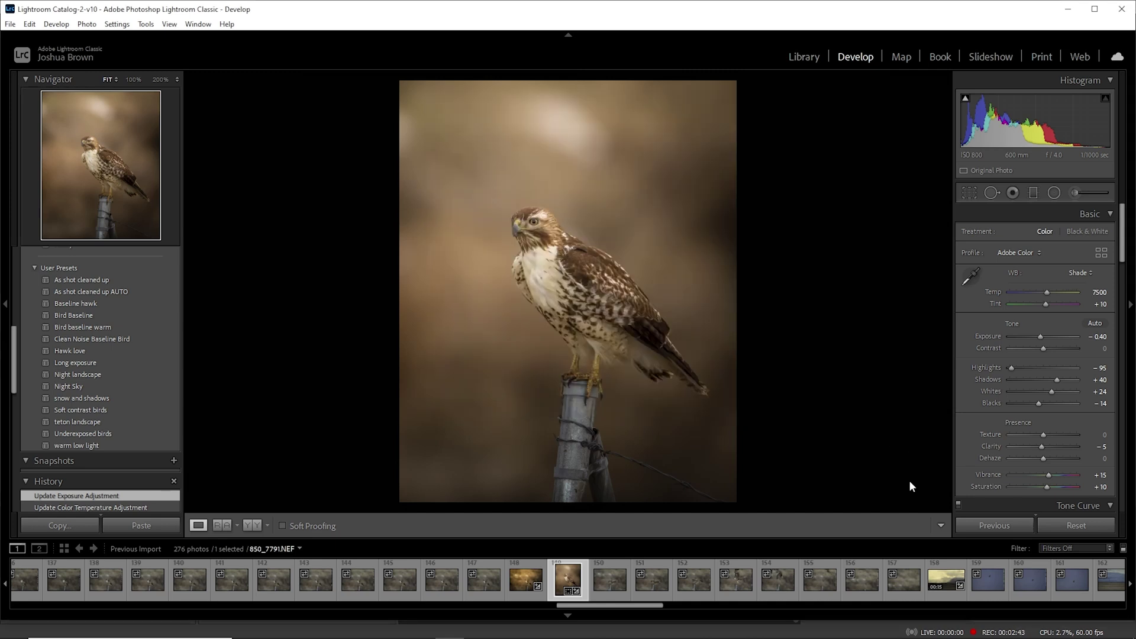
pyautogui.click(735, 587)
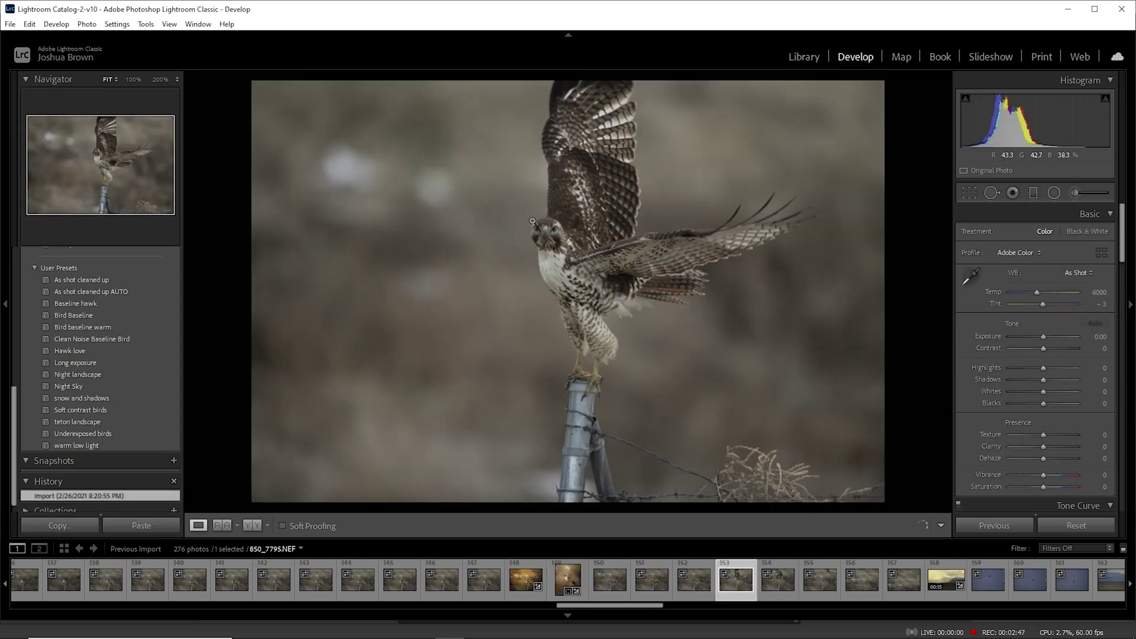
# - Paste the copied warm settings onto the wings-up hawk 850_7795.NEF
pyautogui.rightClick(514, 231)
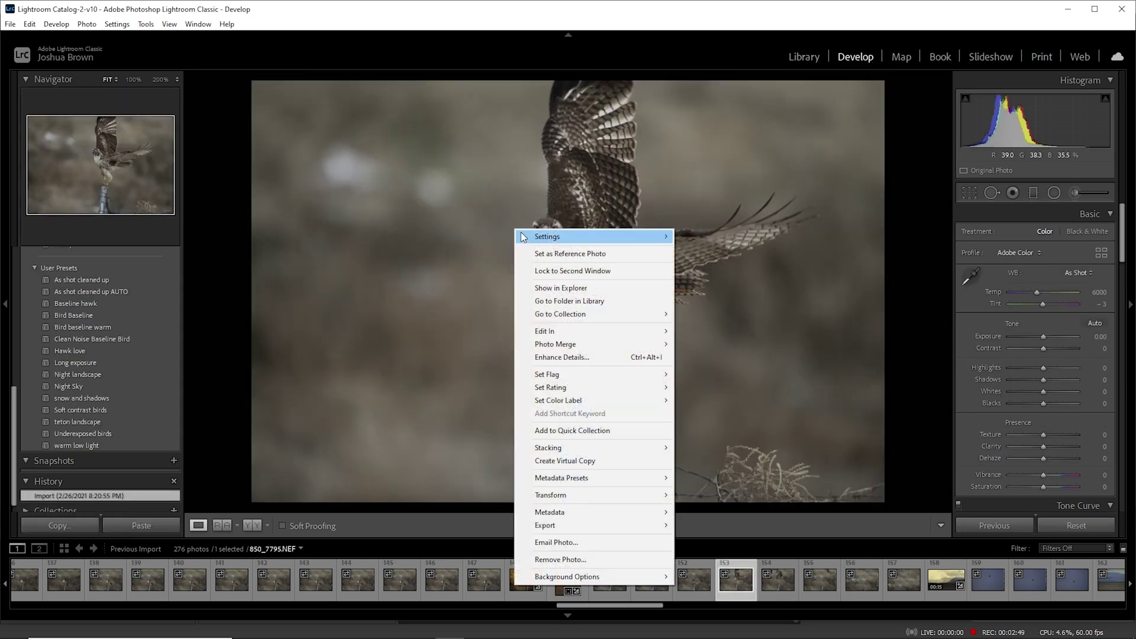
pyautogui.moveTo(525, 238)
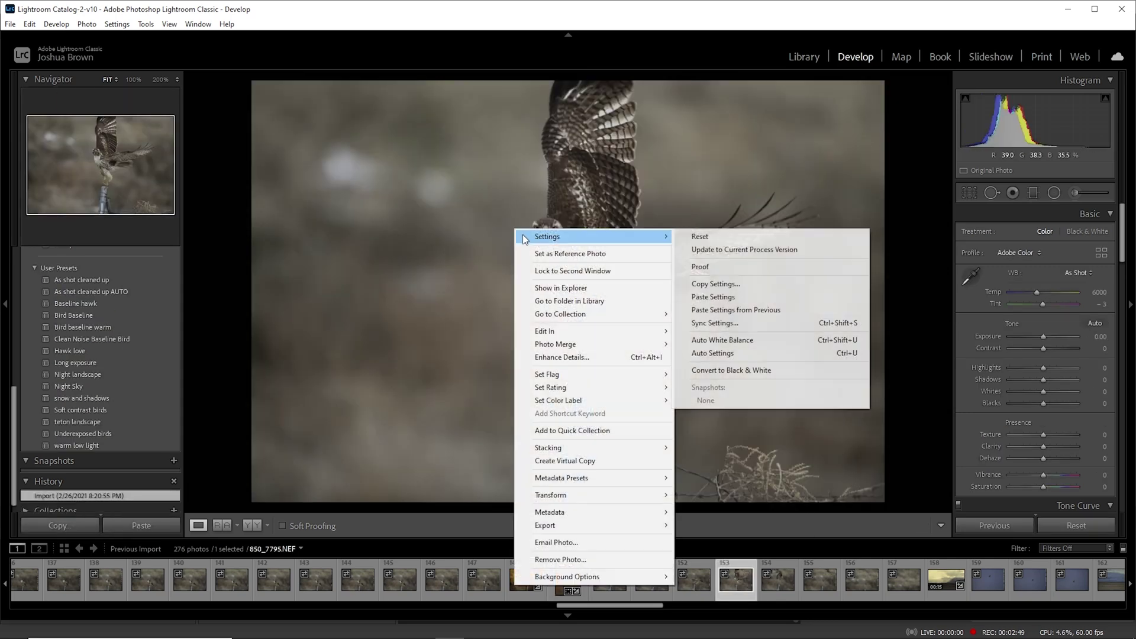
pyautogui.click(709, 302)
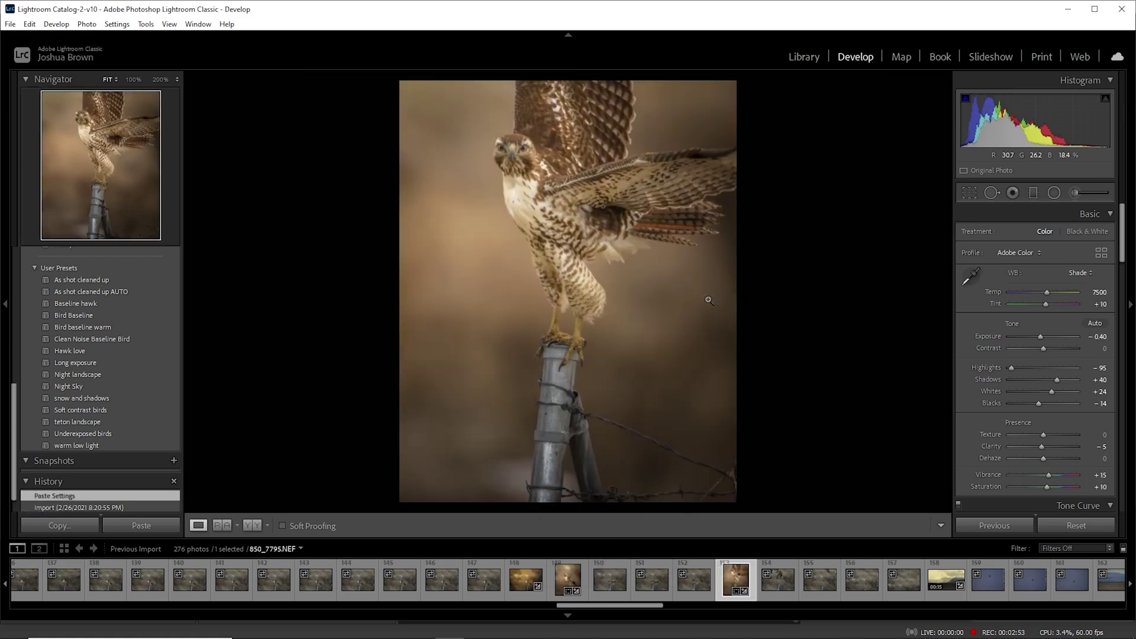
# - Reposition the photo within its 4 x 5 crop to frame the raised wings
pyautogui.click(969, 193)
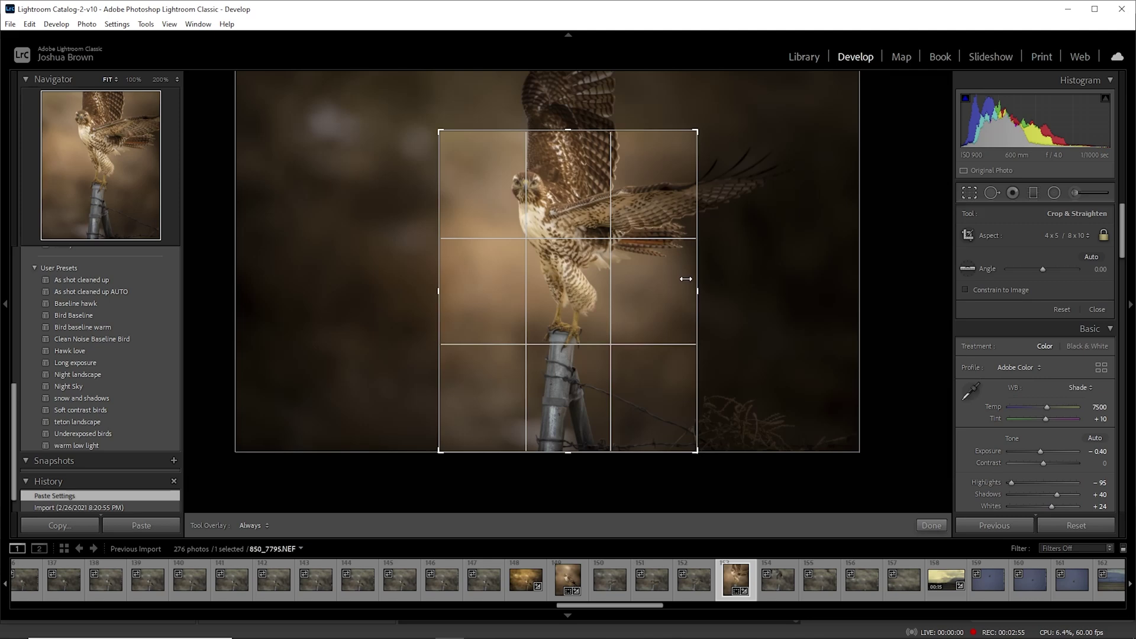
pyautogui.moveTo(644, 271); pyautogui.dragTo(657, 390)
pyautogui.click(931, 525)
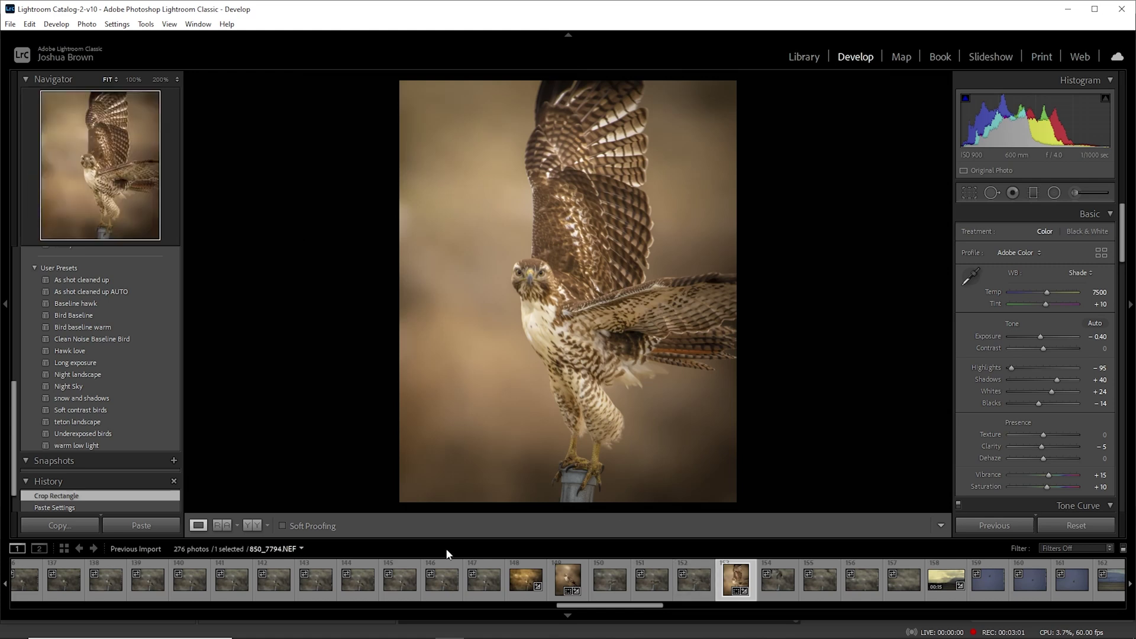
# - Select photos 142 through 144 and paste the warm settings onto all three
pyautogui.click(272, 589)
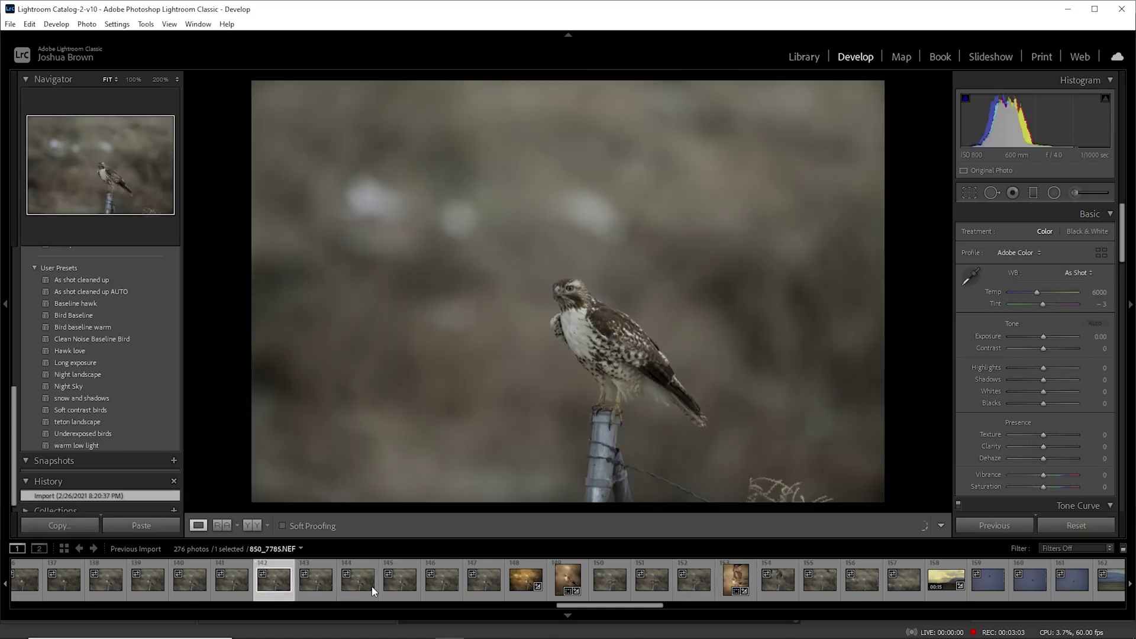
pyautogui.keyDown('shift'); pyautogui.click(371, 589); pyautogui.keyUp('shift')
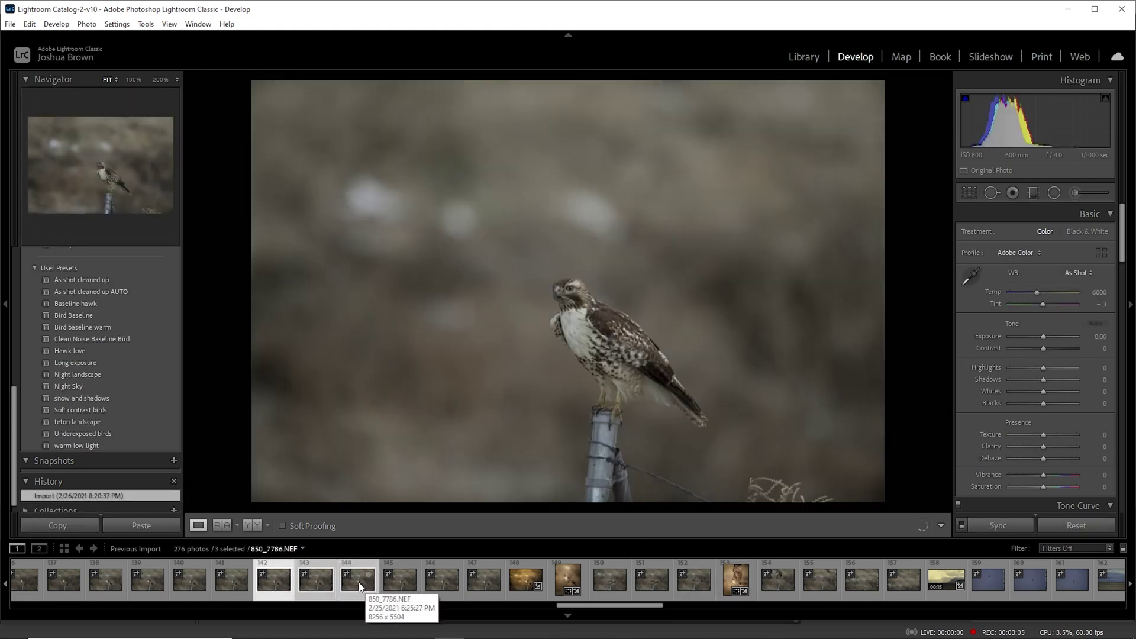
pyautogui.rightClick(357, 591)
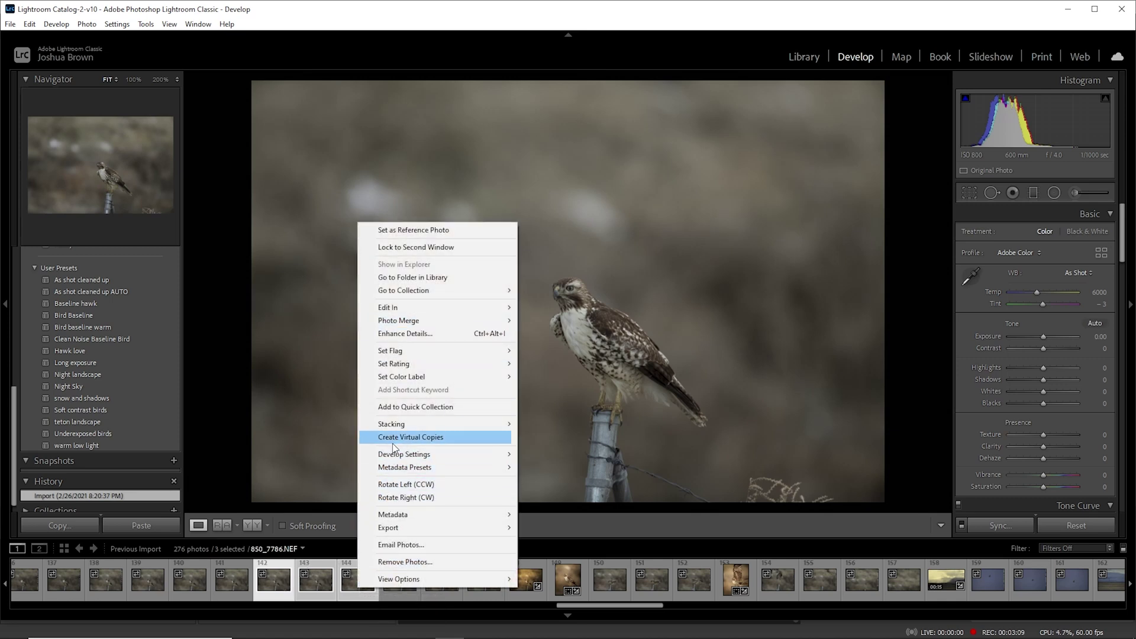
pyautogui.moveTo(407, 455)
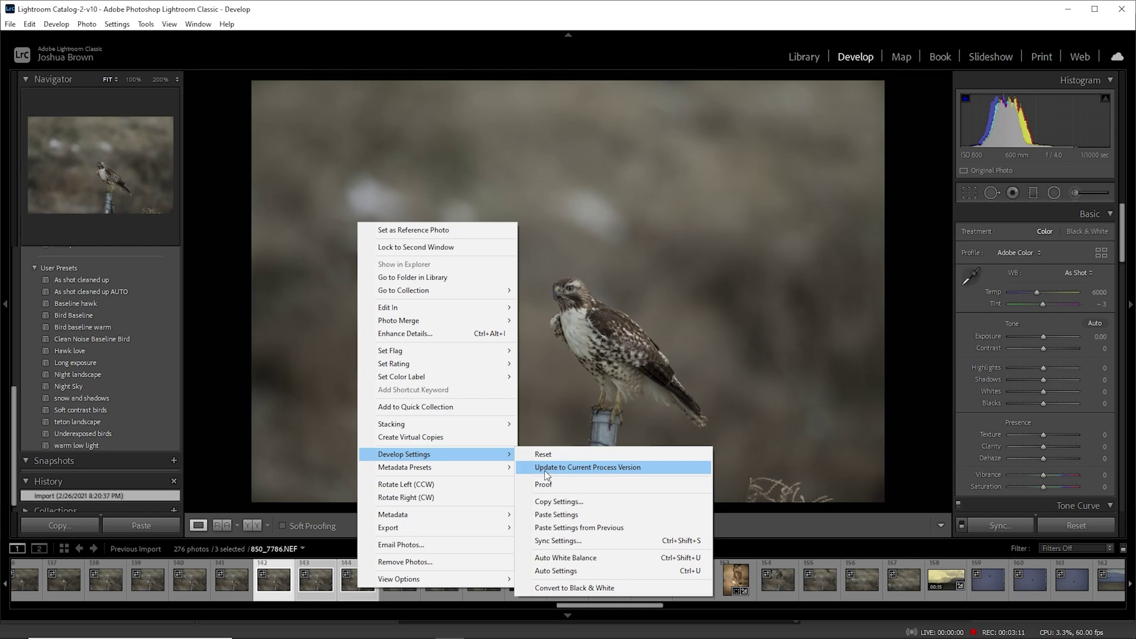
pyautogui.click(556, 515)
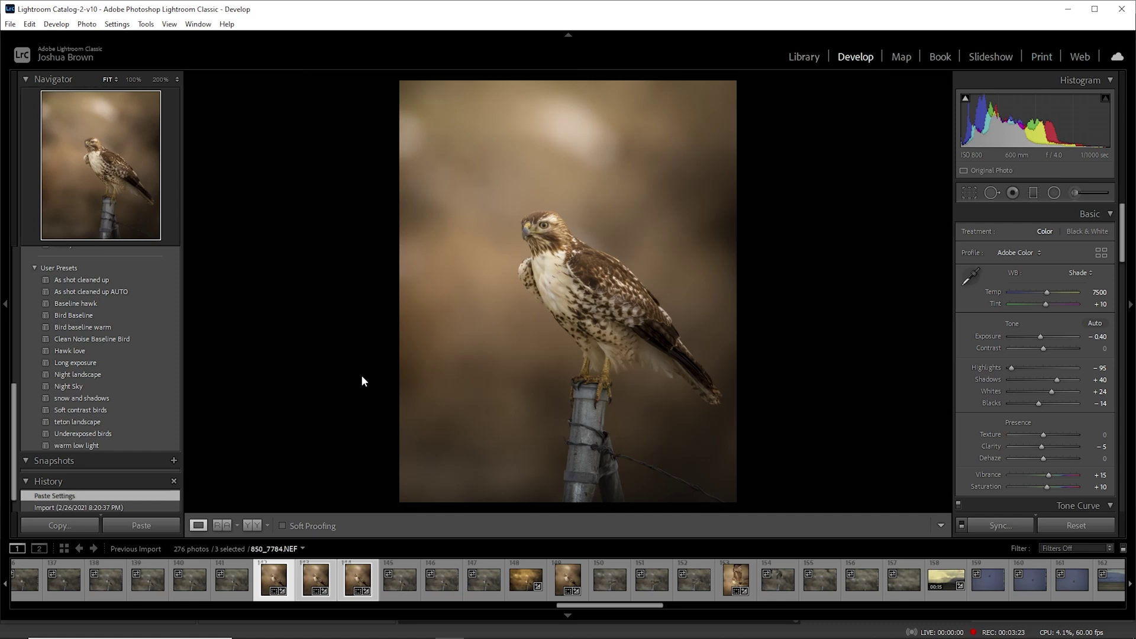
pyautogui.click(569, 577)
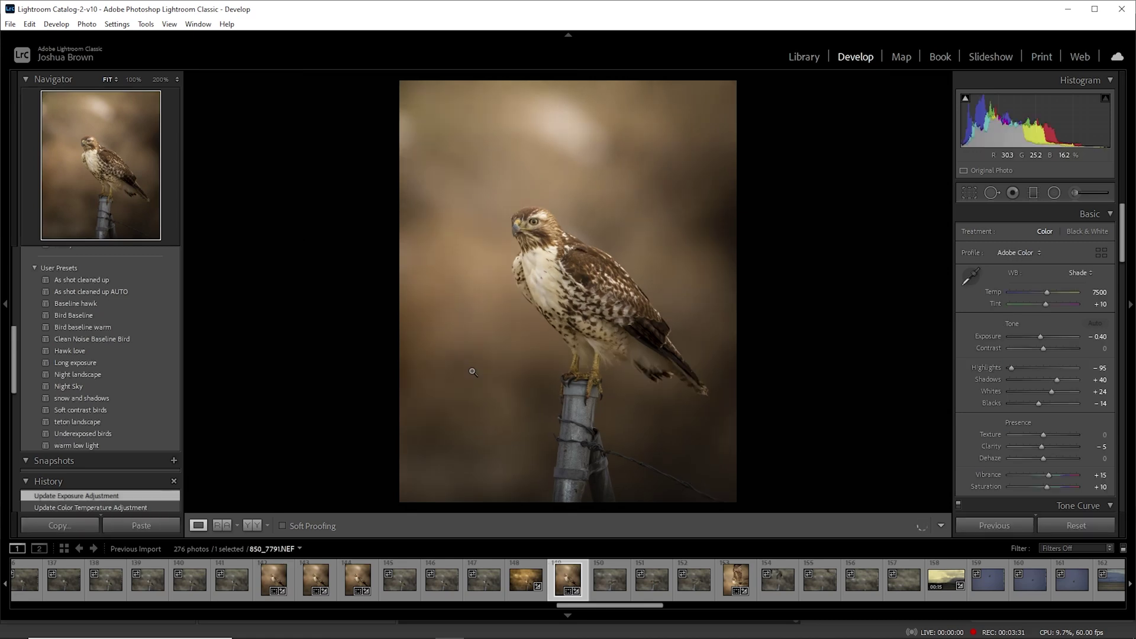
# - Open the New Develop Preset dialog from the Develop menu and close it without creating anything
pyautogui.click(56, 24)
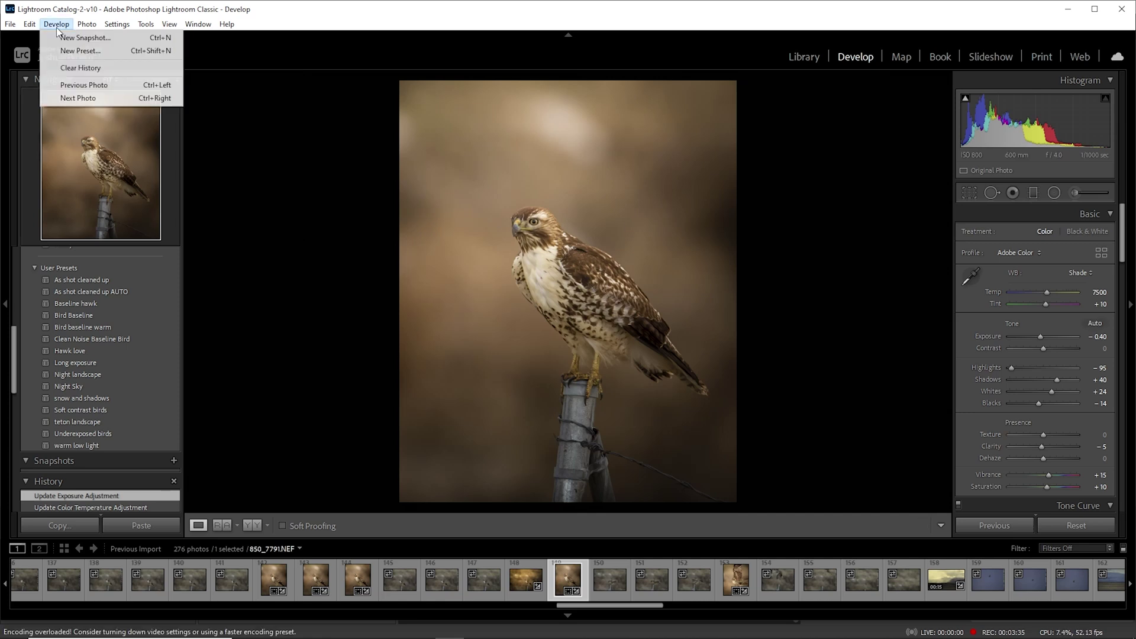
pyautogui.click(81, 52)
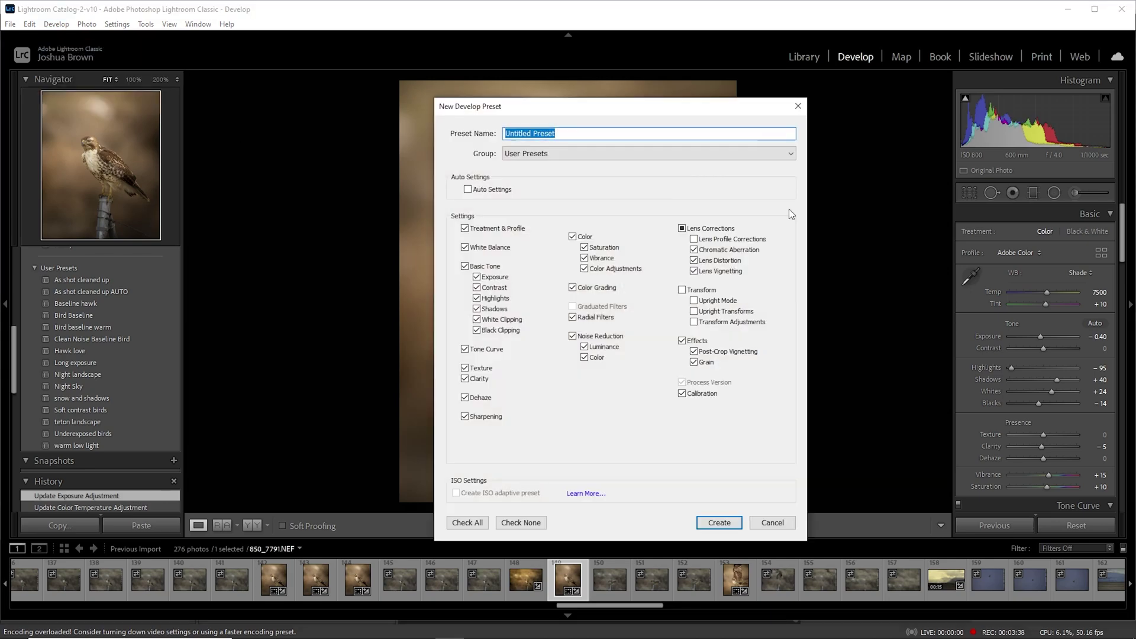
pyautogui.click(793, 106)
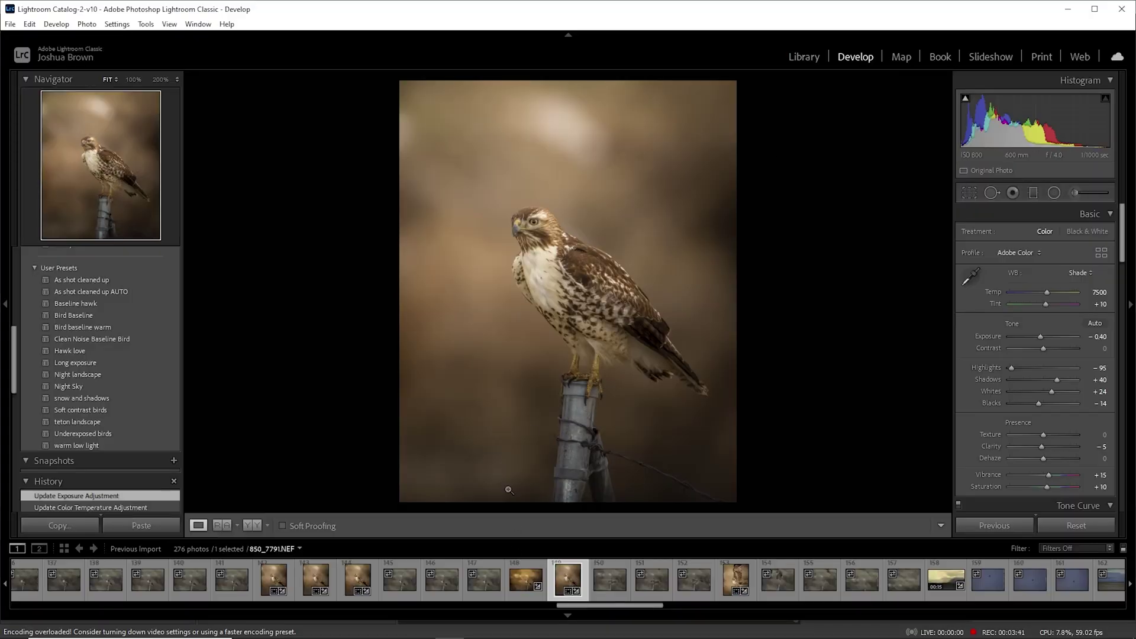
# - Open the Copy Settings dialog and cancel it without copying
pyautogui.rightClick(531, 267)
pyautogui.moveTo(548, 275)
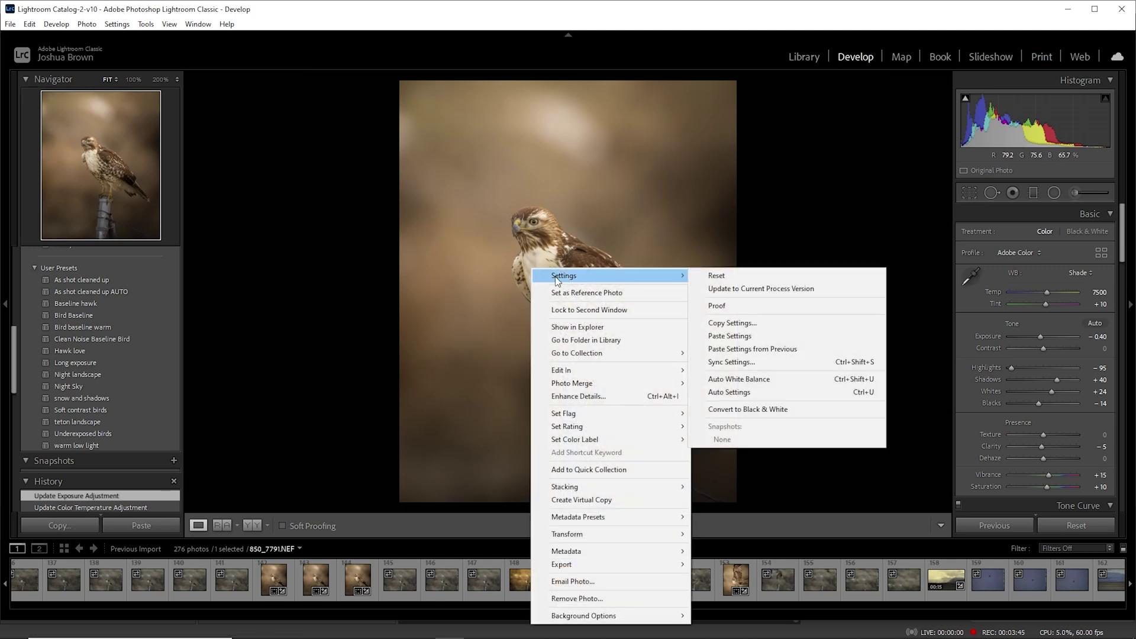
pyautogui.click(713, 329)
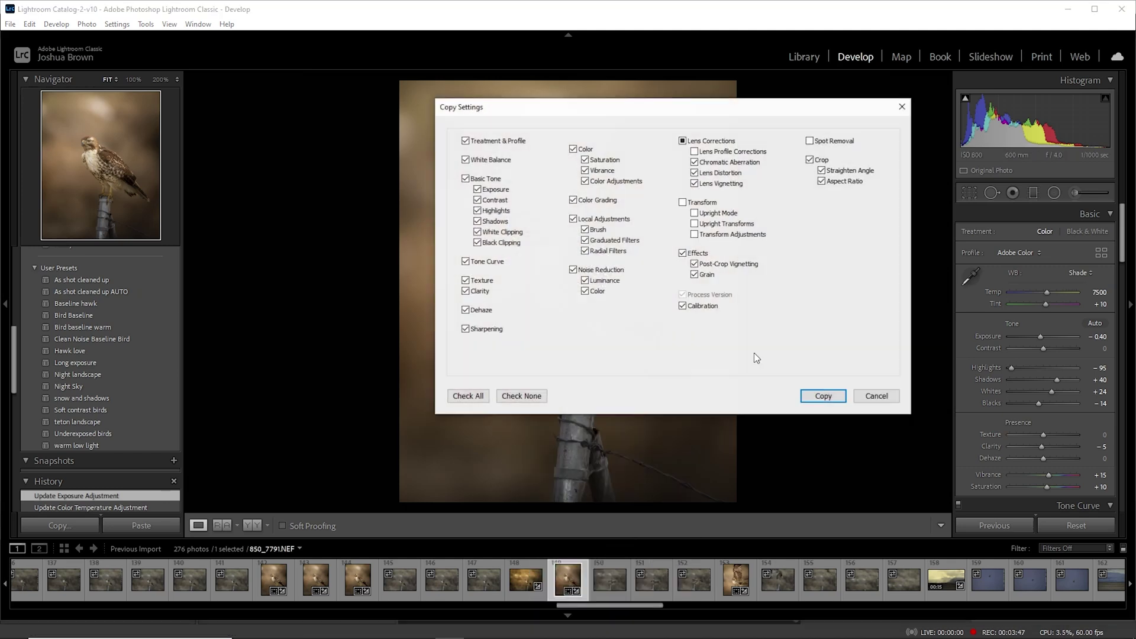
pyautogui.click(866, 399)
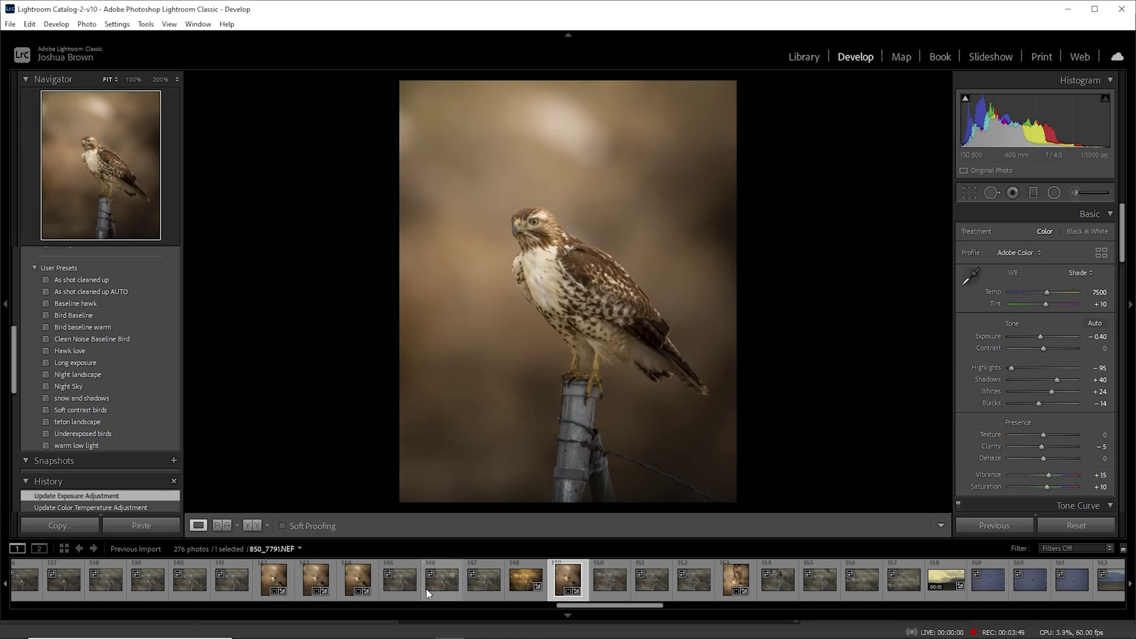
# - Paste settings onto photo 145 (850_7787.NEF), then return to the edited hawk 850_7791.NEF
pyautogui.click(407, 582)
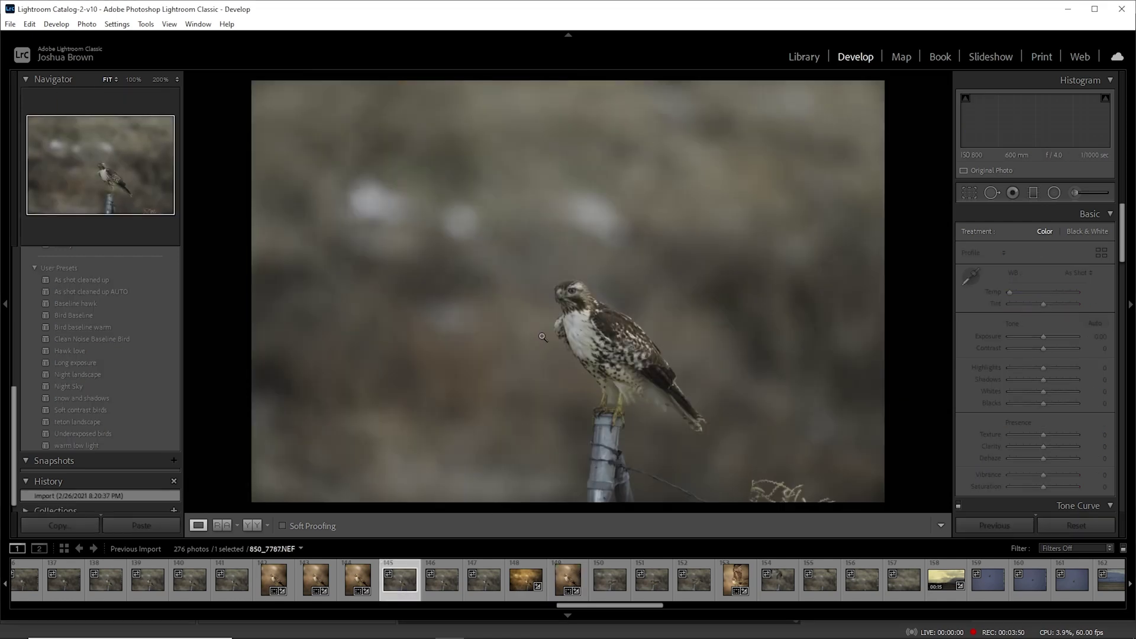
pyautogui.rightClick(560, 282)
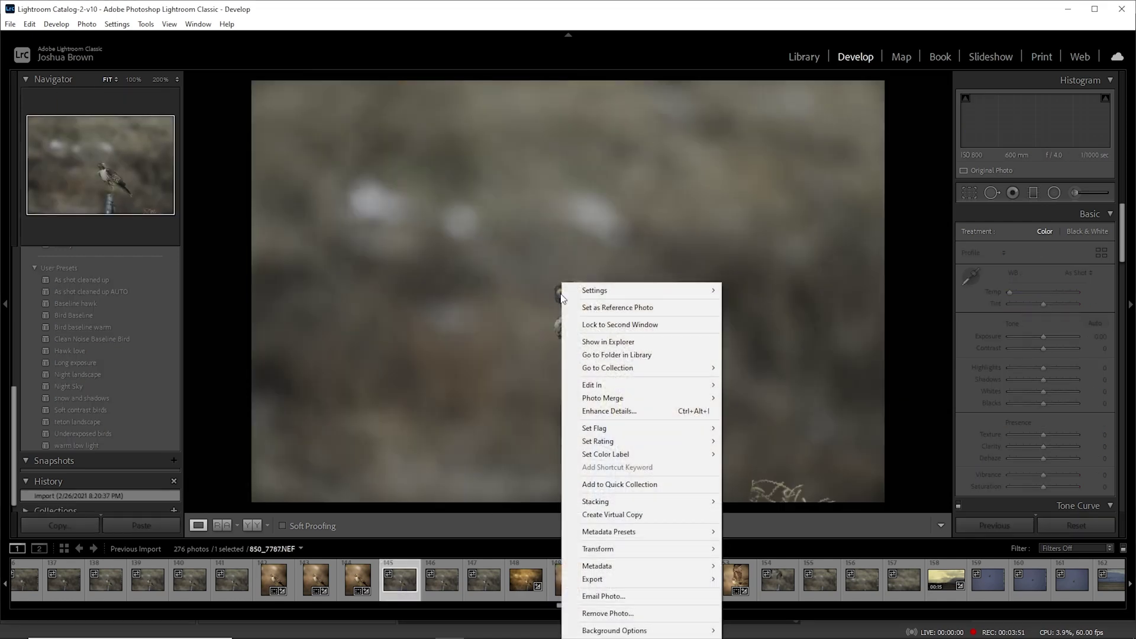
pyautogui.moveTo(595, 292)
pyautogui.click(746, 351)
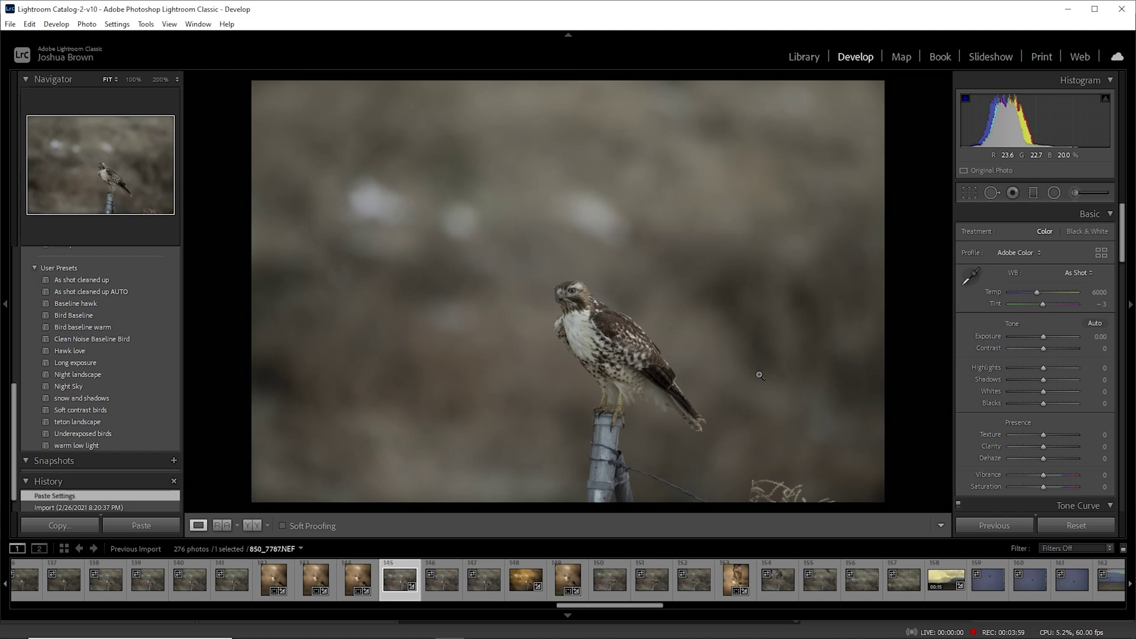
pyautogui.click(566, 586)
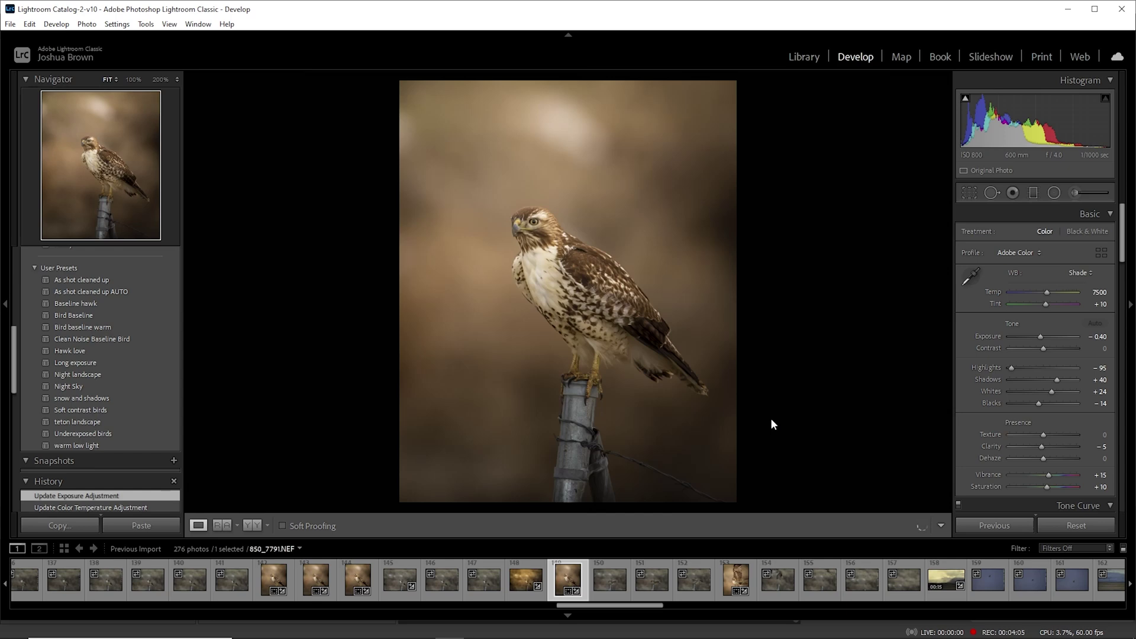